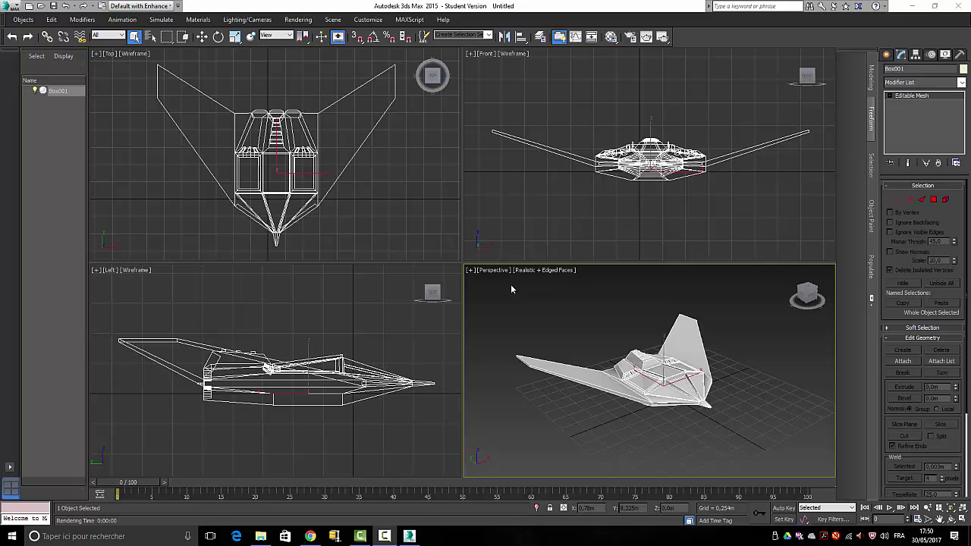
Maximize the Perspective viewport on the ship and close 3ds Max
{"action": "left_click", "coordinate": [964, 521]}
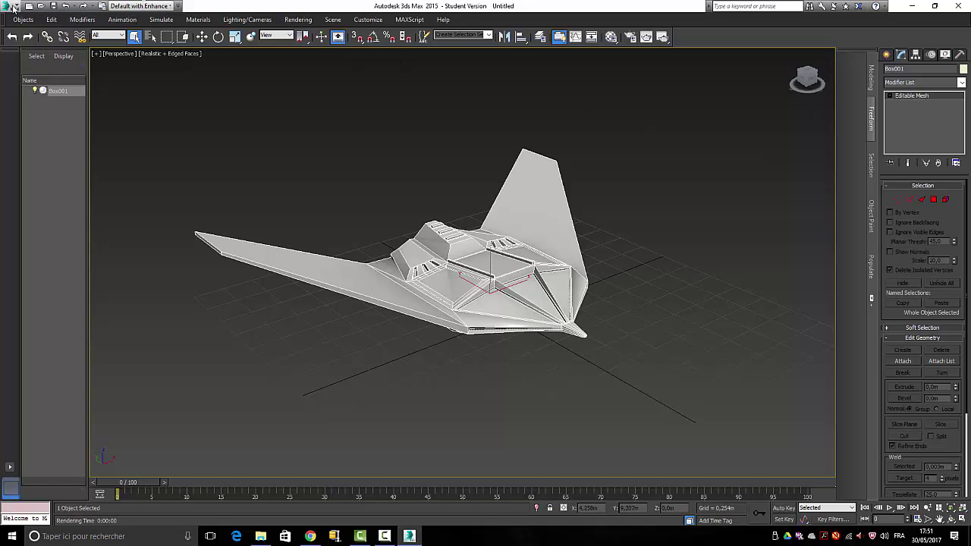
{"action": "left_click", "coordinate": [15, 6]}
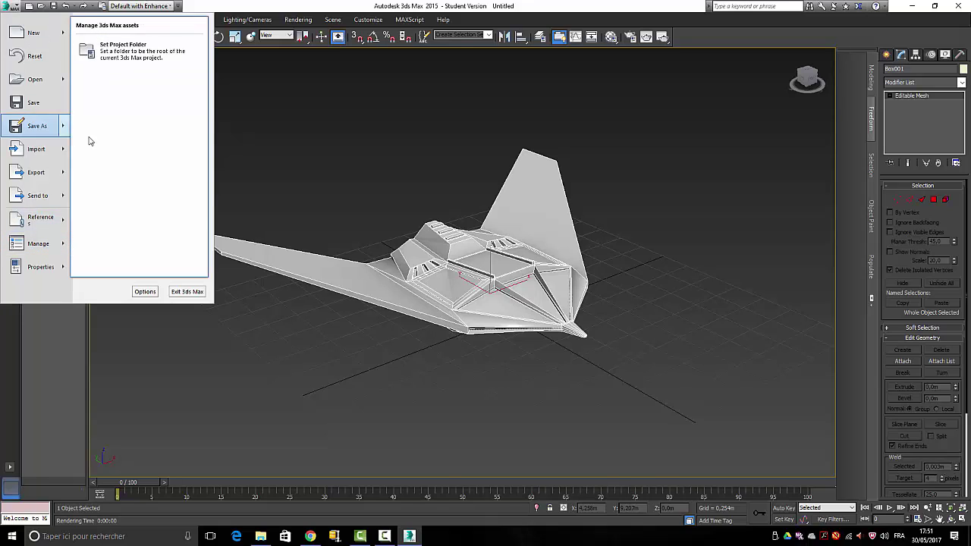
{"action": "left_click", "coordinate": [959, 7]}
{"action": "left_click", "coordinate": [483, 287]}
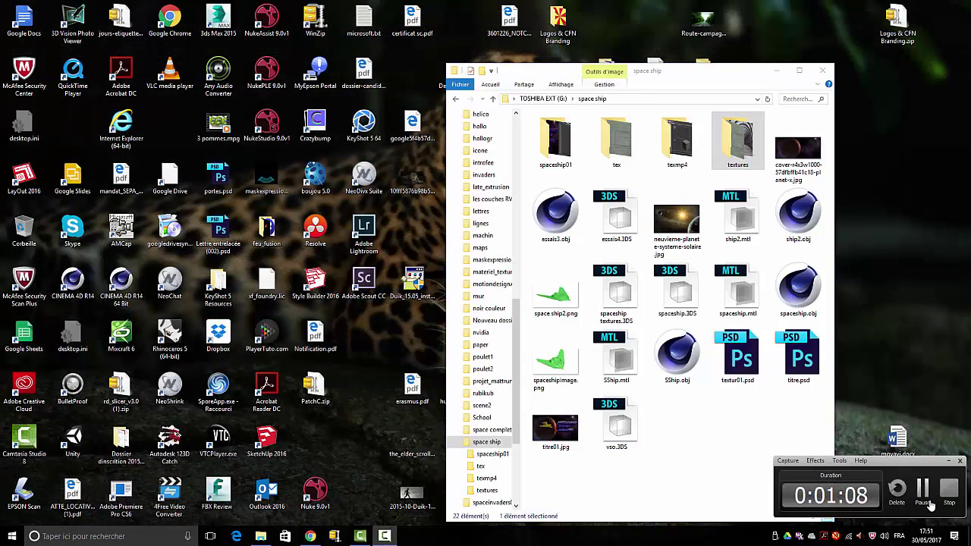
{"action": "left_click", "coordinate": [924, 491]}
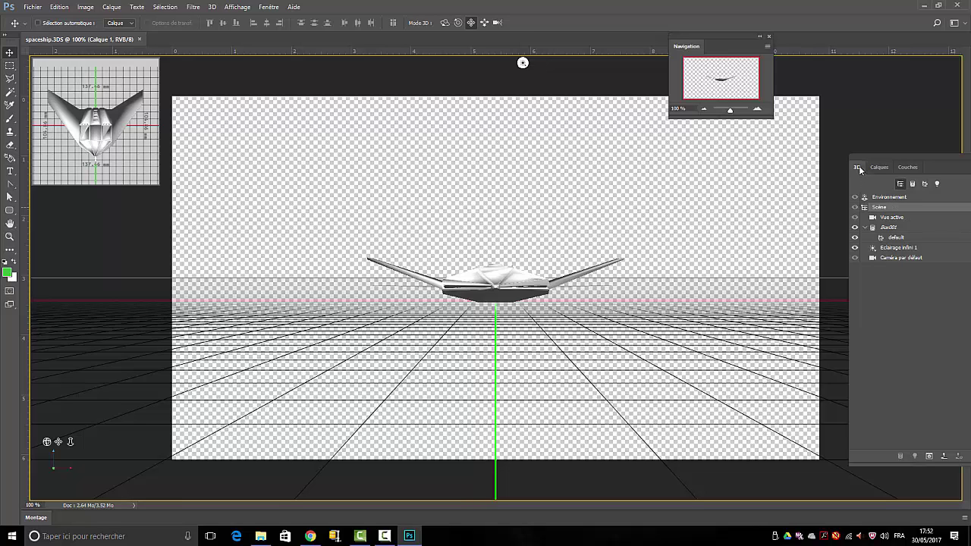
Set the diffuse color of the default material on the Box001 ship to red, RGB 223, 31, 31
{"action": "double_click", "coordinate": [888, 229]}
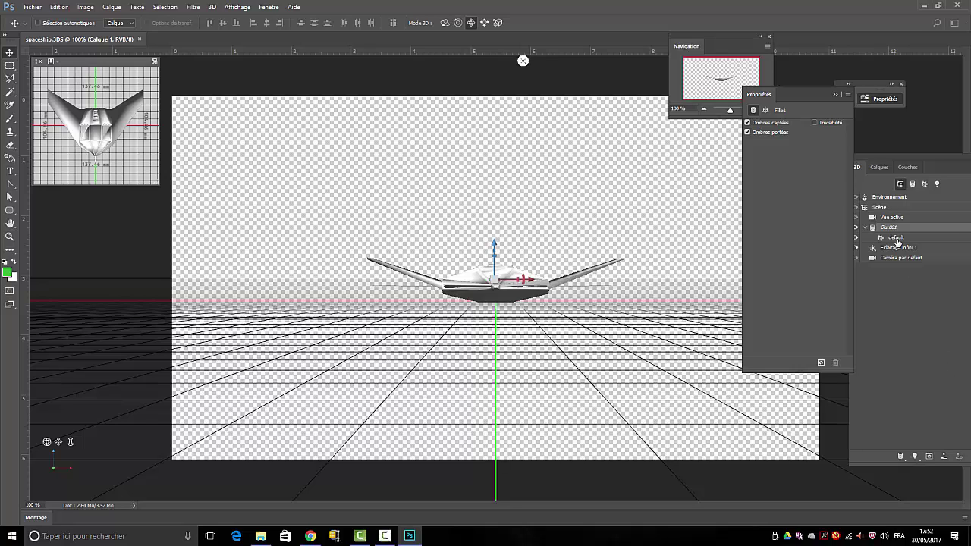
{"action": "left_click", "coordinate": [893, 238]}
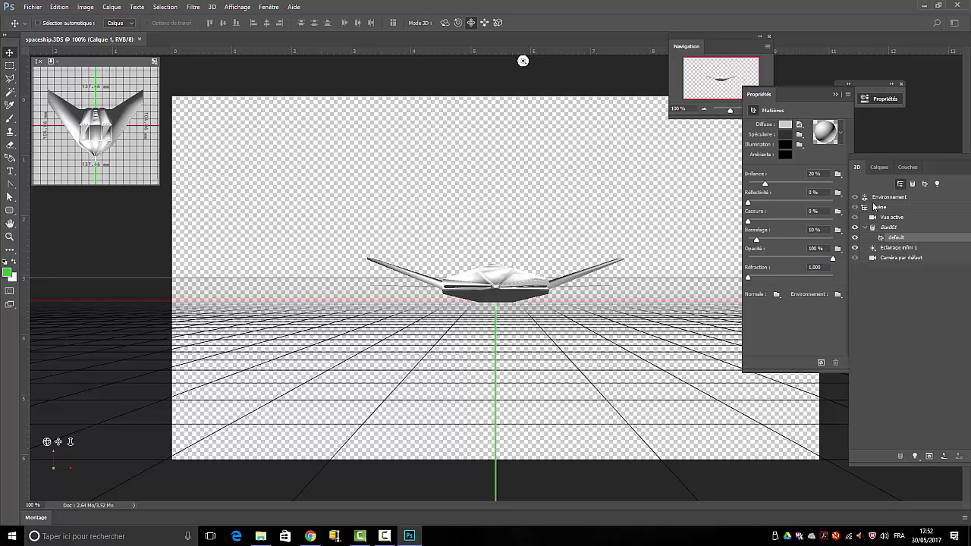
{"action": "left_click_drag", "start_coordinate": [813, 94], "coordinate": [756, 40]}
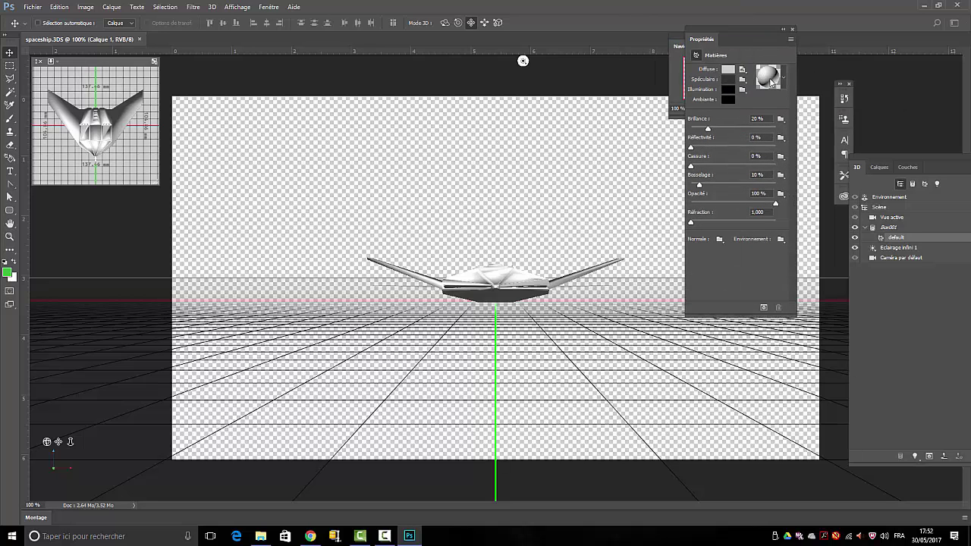
{"action": "left_click", "coordinate": [730, 69]}
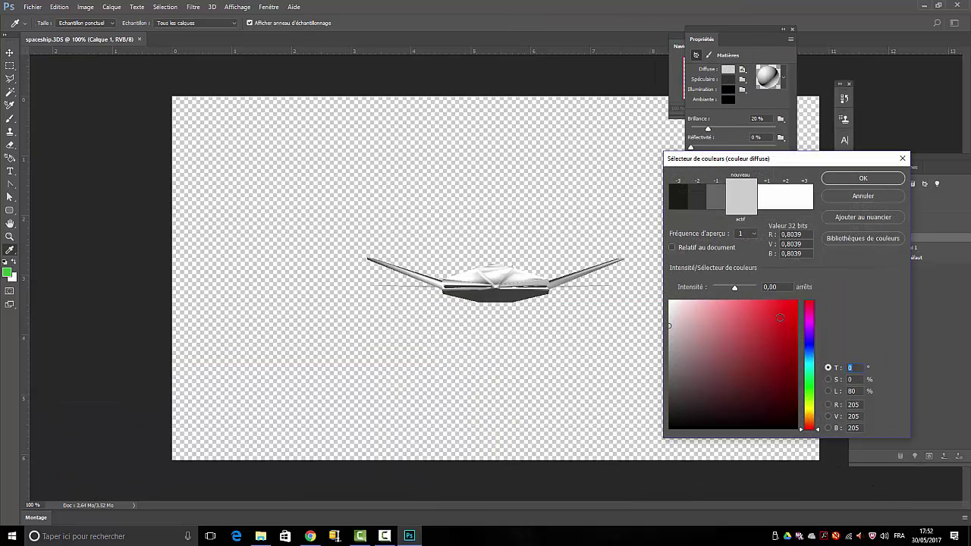
{"action": "left_click", "coordinate": [781, 314]}
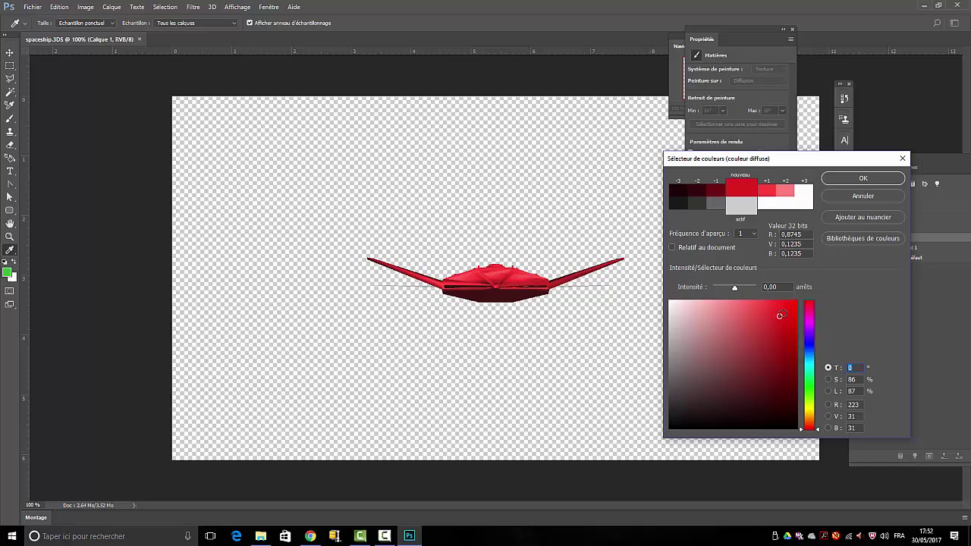
{"action": "left_click", "coordinate": [863, 178]}
{"action": "key", "text": "v"}
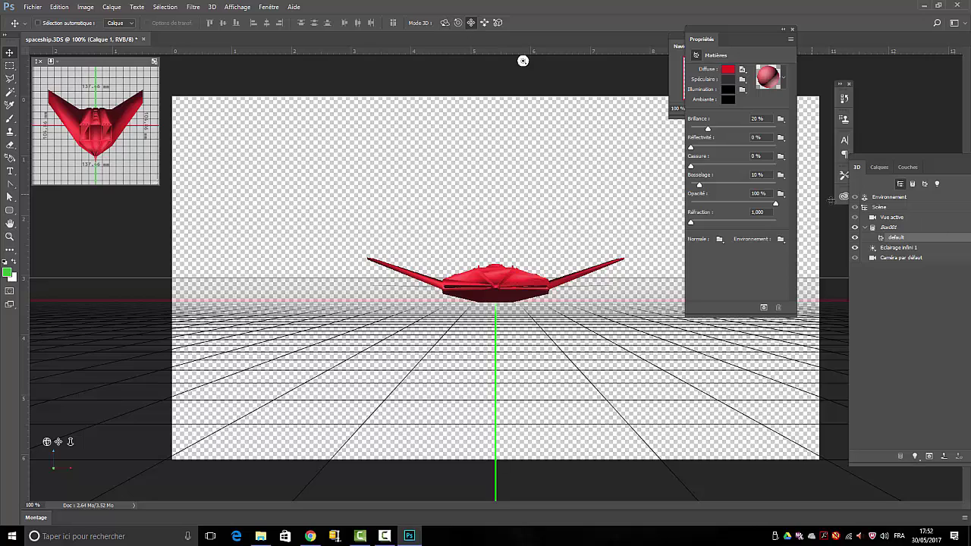
Rotate the Box001 mesh in 3D so the ship tilts forward and turns its upper side to the viewer
{"action": "left_click", "coordinate": [888, 229]}
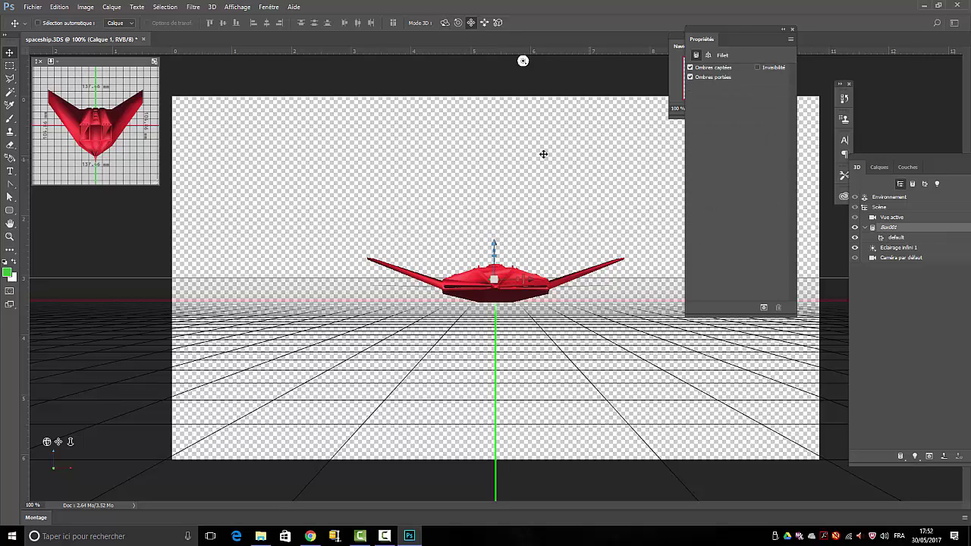
{"action": "left_click", "coordinate": [446, 22]}
{"action": "left_click_drag", "start_coordinate": [538, 148], "coordinate": [612, 273]}
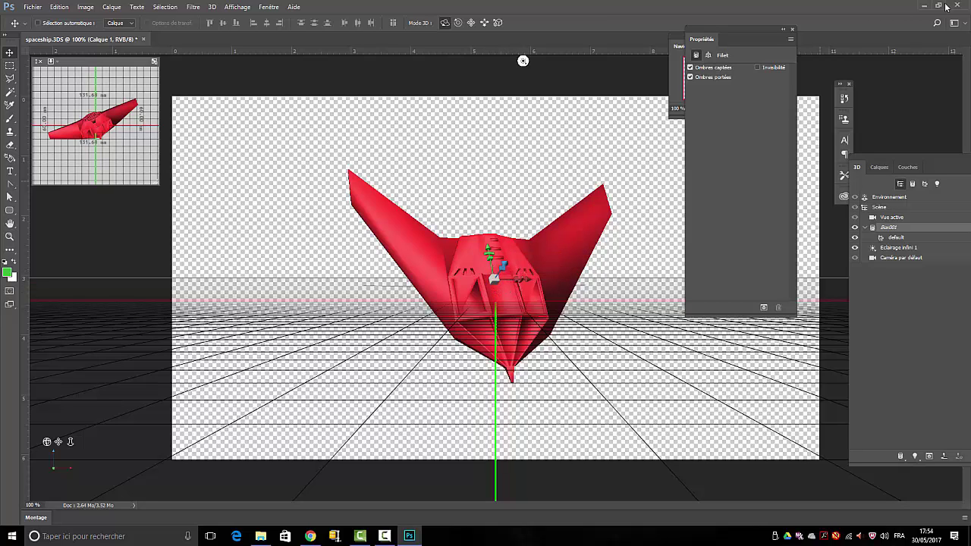
{"action": "left_click", "coordinate": [384, 537]}
{"action": "left_click", "coordinate": [924, 492]}
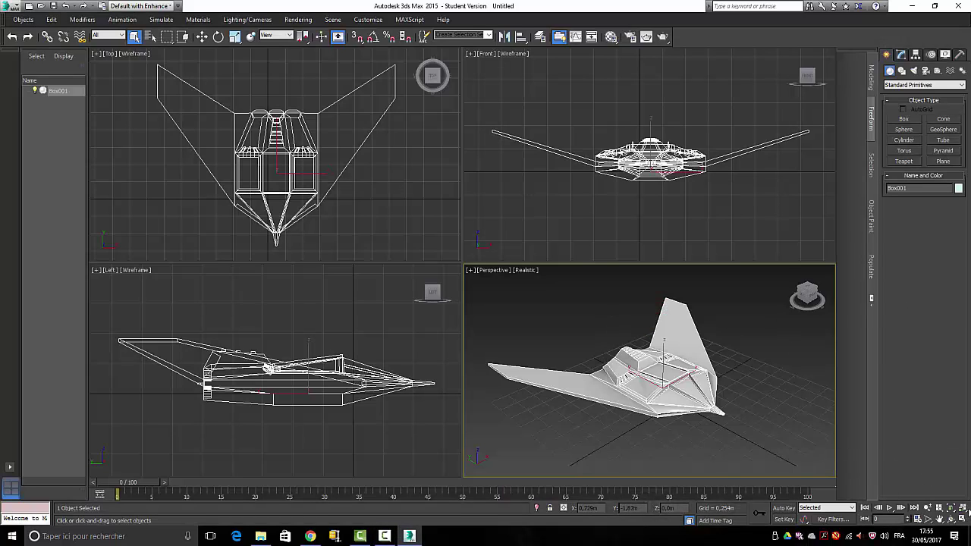
Maximize the Perspective viewport, hide its grid and show the ship's Editable Mesh modify settings
{"action": "left_click", "coordinate": [963, 521]}
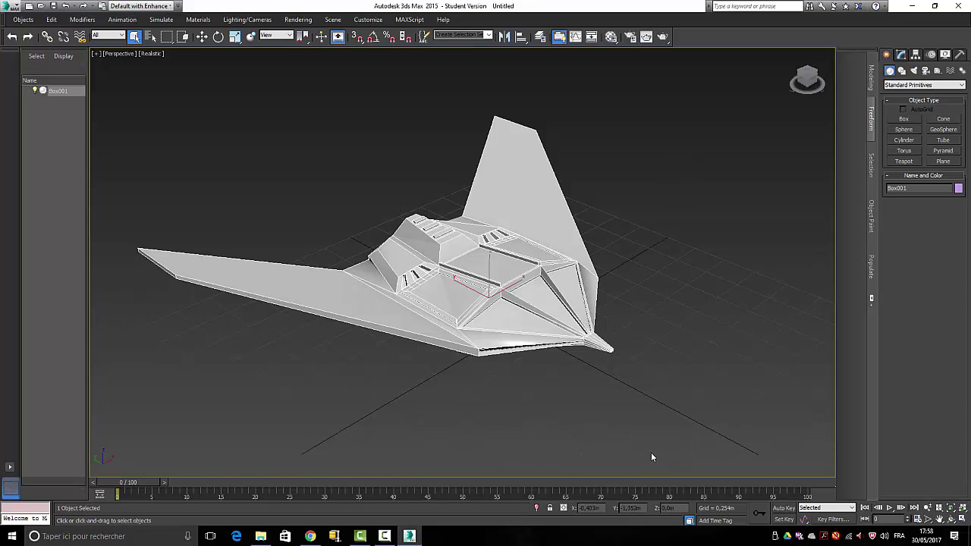
{"action": "key", "text": "g"}
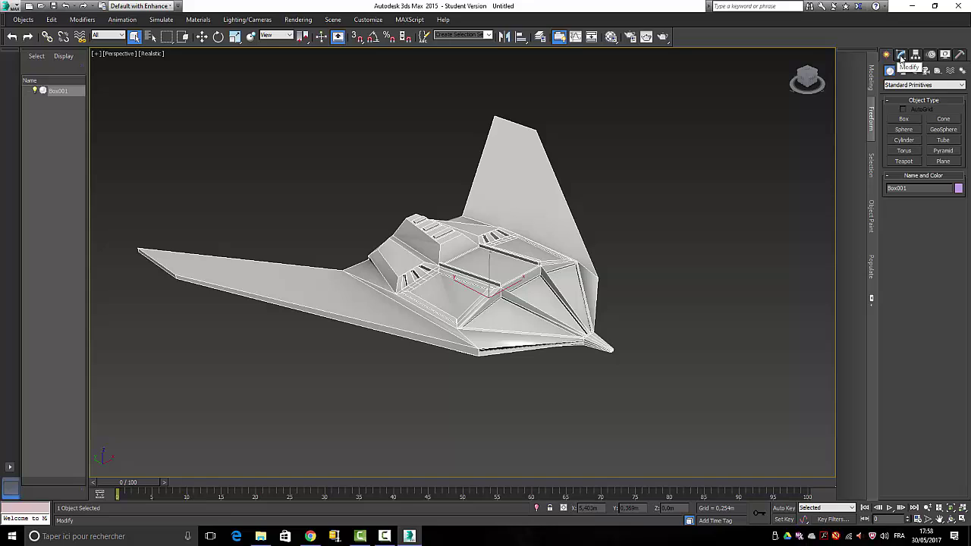
{"action": "left_click", "coordinate": [901, 56]}
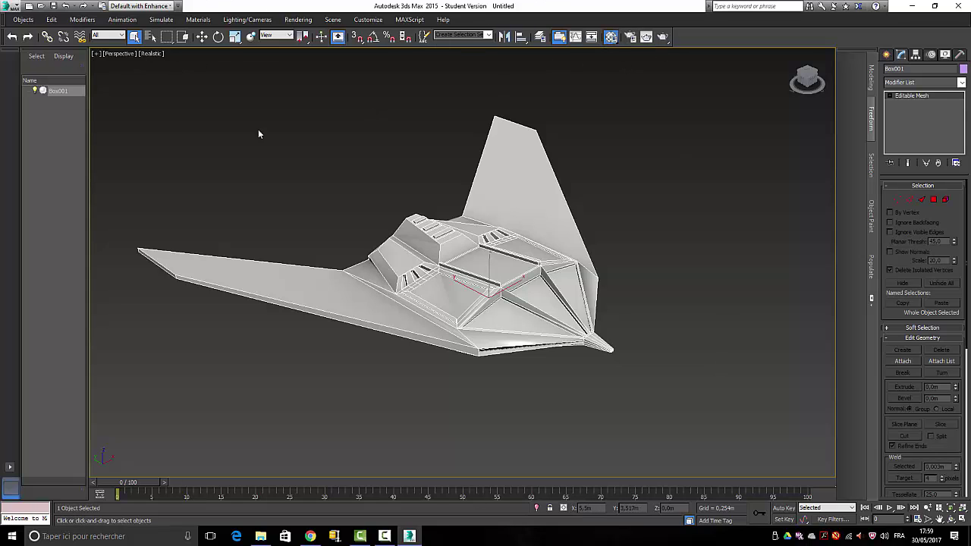
Change the first sample material, 01 - Default, to a Multi/Sub-Object material and apply it to the ship
{"action": "key", "text": "m"}
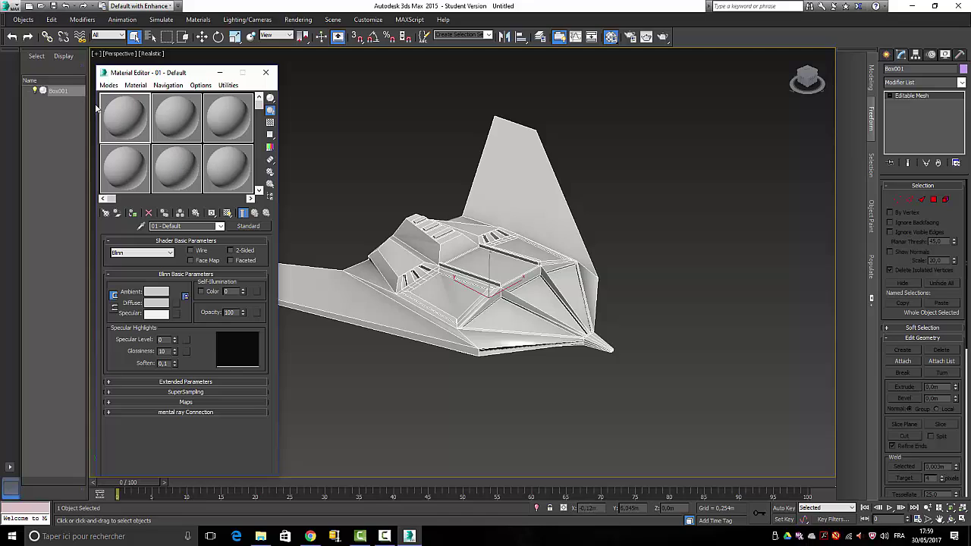
{"action": "left_click", "coordinate": [248, 227]}
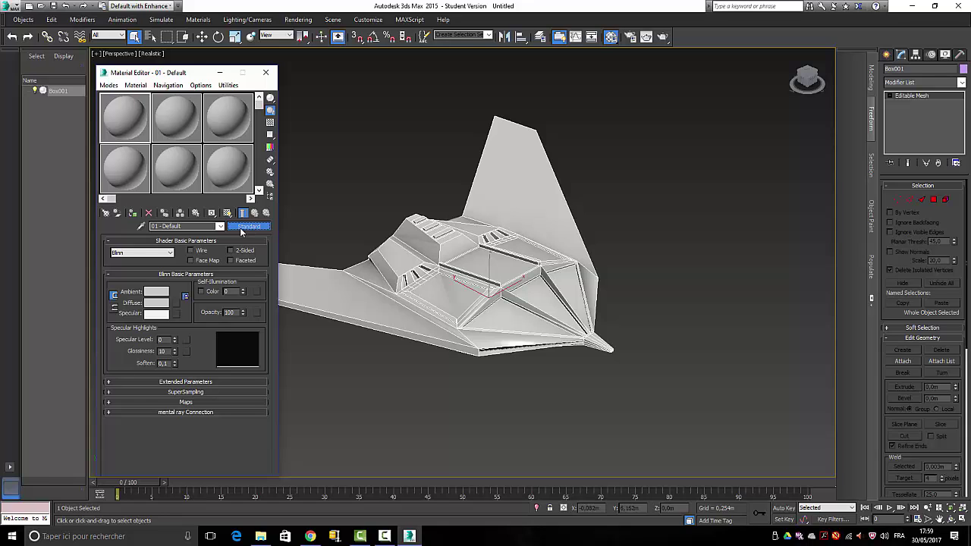
{"action": "left_click", "coordinate": [253, 228]}
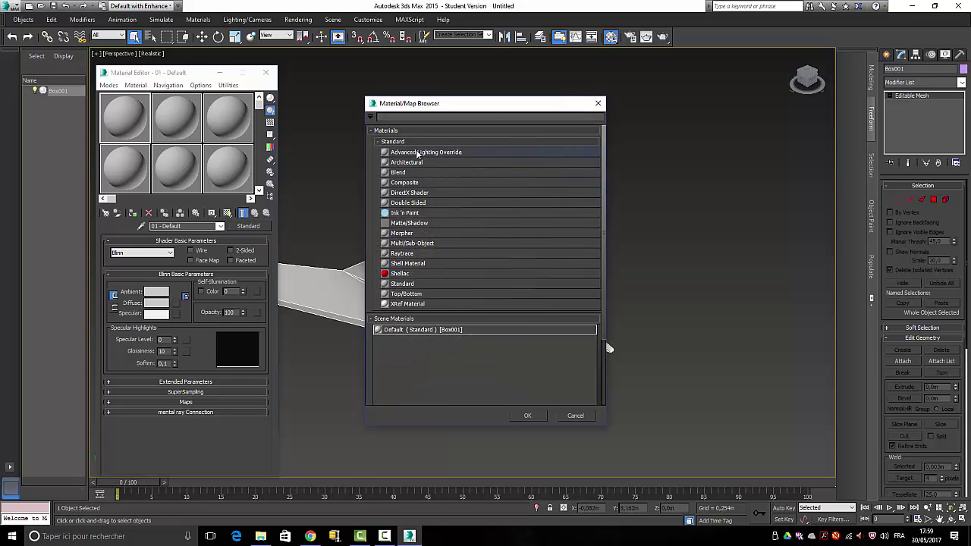
{"action": "scroll", "coordinate": [466, 167], "scroll_direction": "down", "scroll_amount": 2}
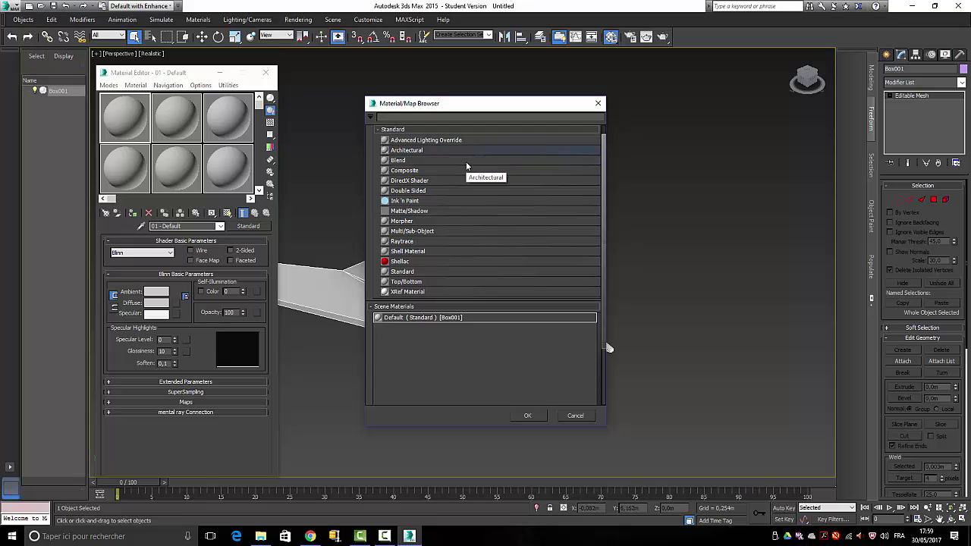
{"action": "left_click", "coordinate": [397, 220]}
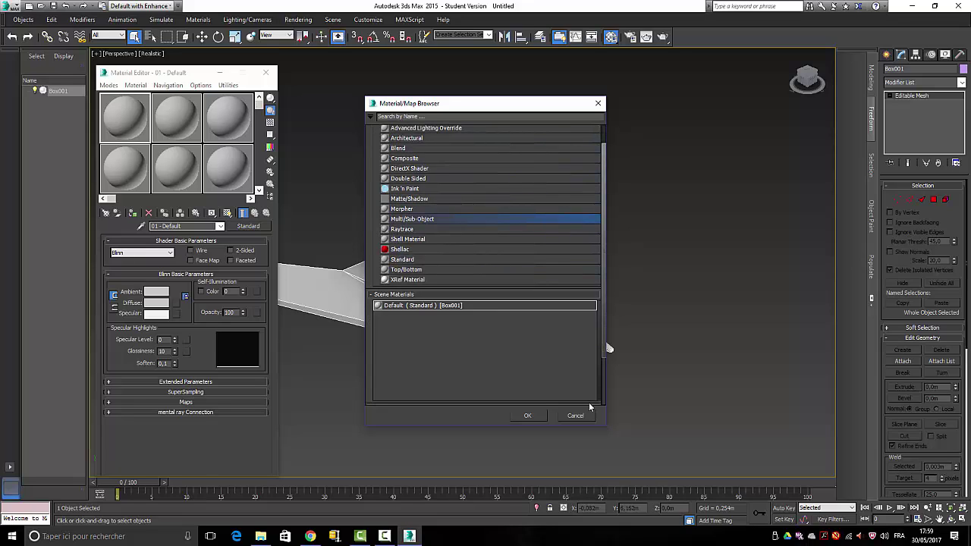
{"action": "left_click", "coordinate": [529, 417]}
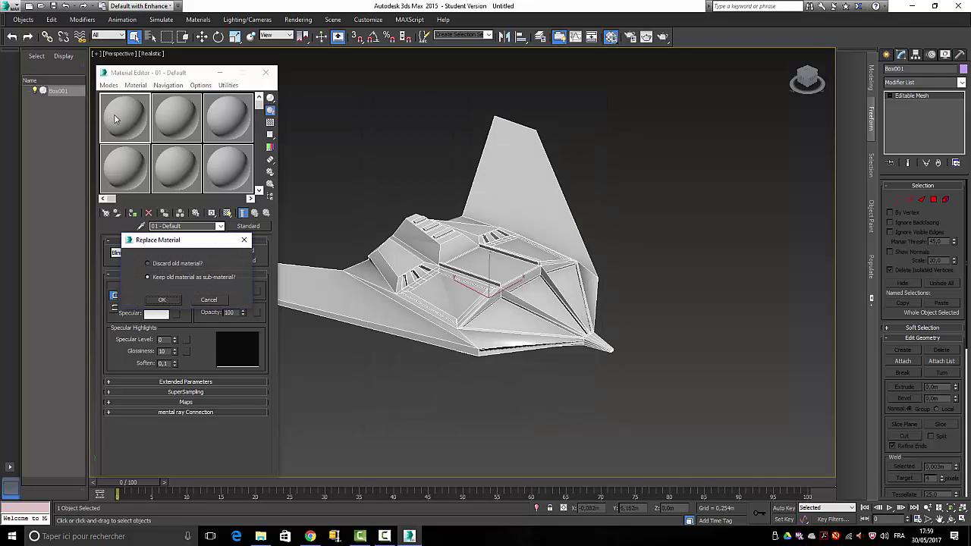
{"action": "key", "text": "Return"}
{"action": "left_click_drag", "start_coordinate": [247, 125], "coordinate": [512, 177]}
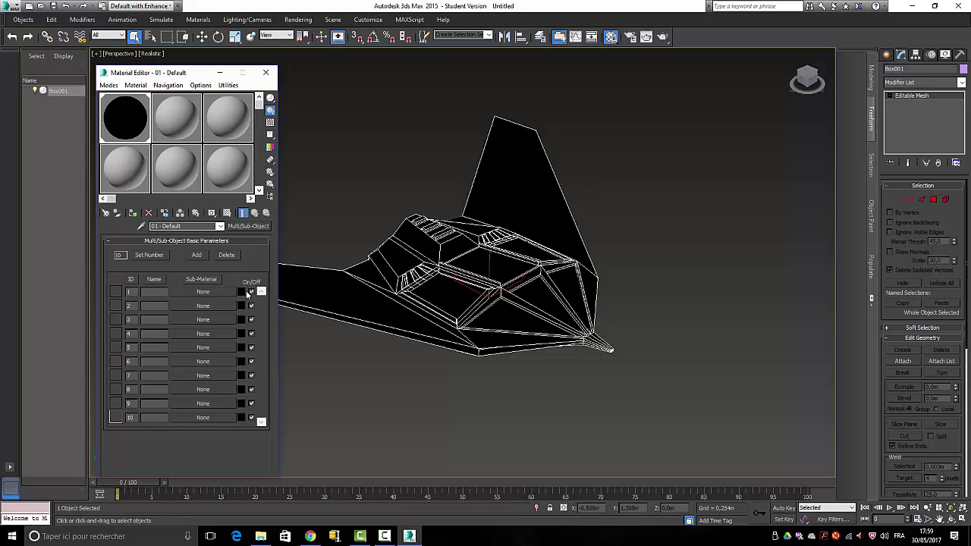
Set the diffuse color of the second sample material, 02 - Default, to pink with RGB 248, 0, 47
{"action": "left_click", "coordinate": [179, 122]}
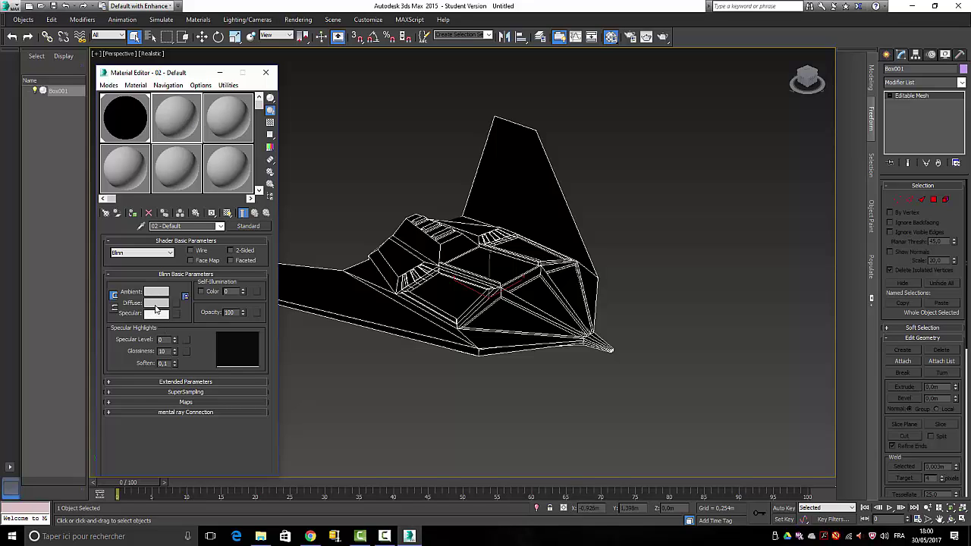
{"action": "left_click", "coordinate": [155, 306]}
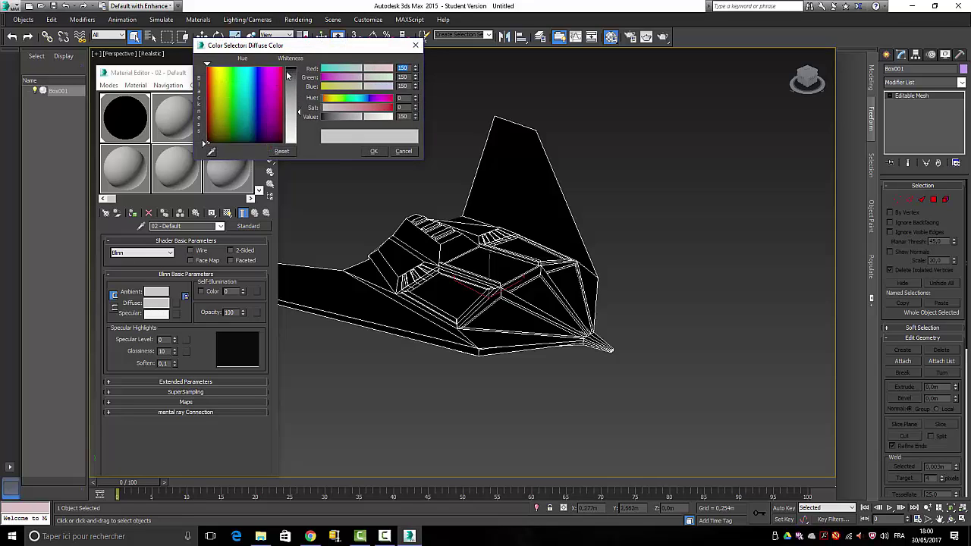
{"action": "left_click", "coordinate": [281, 73]}
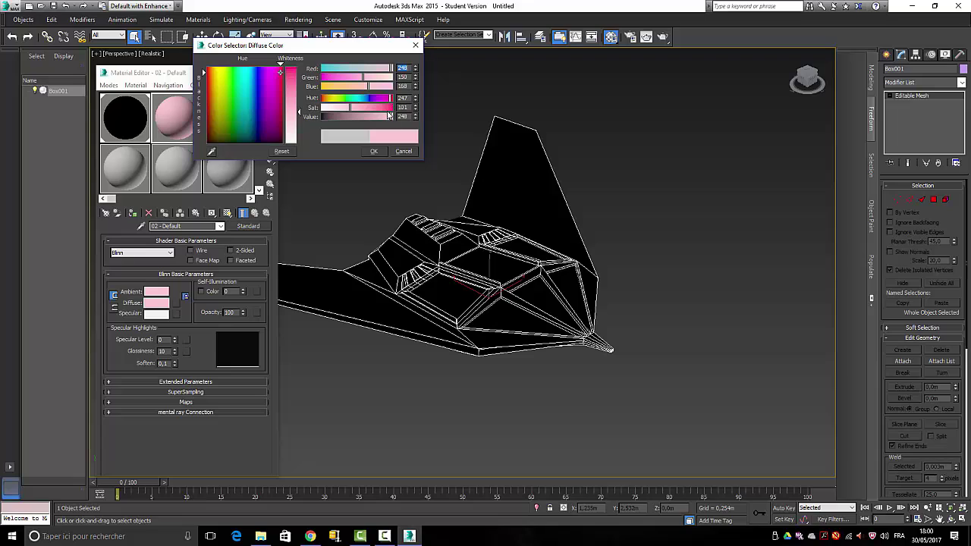
{"action": "left_click", "coordinate": [389, 108]}
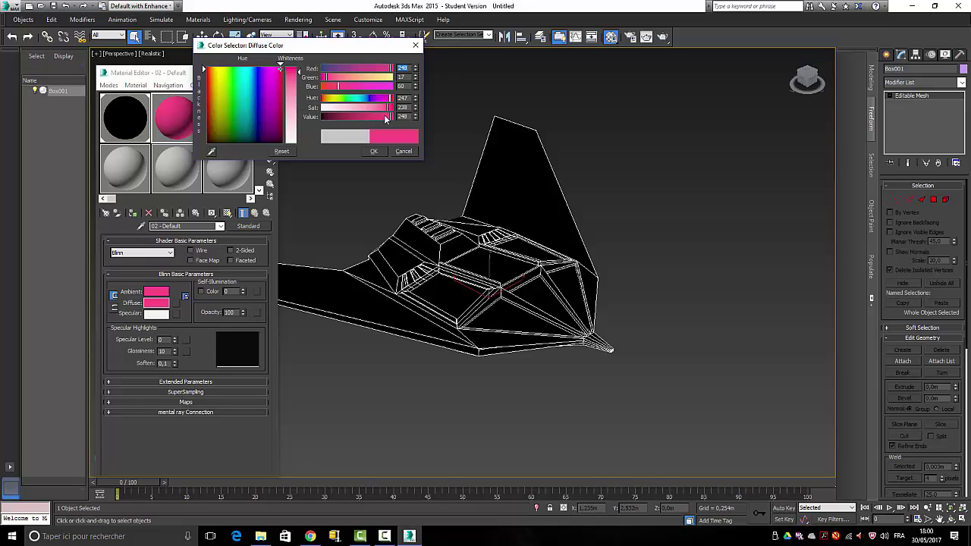
{"action": "left_click", "coordinate": [393, 109]}
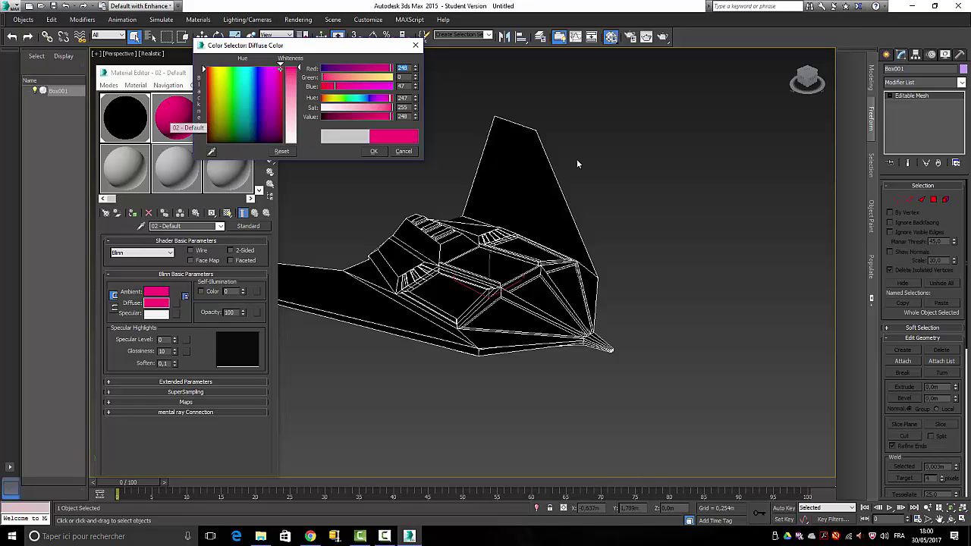
Select the polygons of both wings and apply the pink 02 - Default material to them, moving the color selector clear of the material samples
{"action": "left_click", "coordinate": [934, 199]}
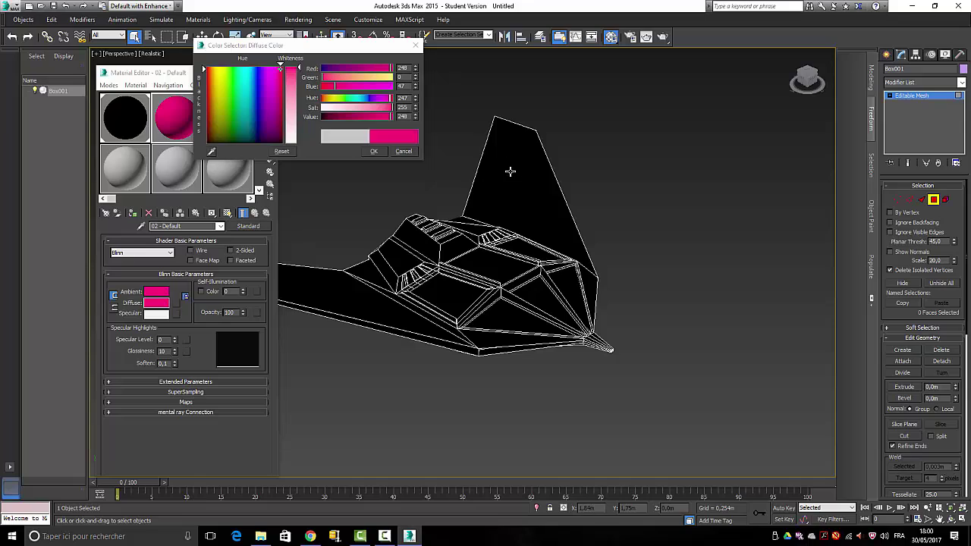
{"action": "left_click_drag", "start_coordinate": [467, 92], "coordinate": [604, 204]}
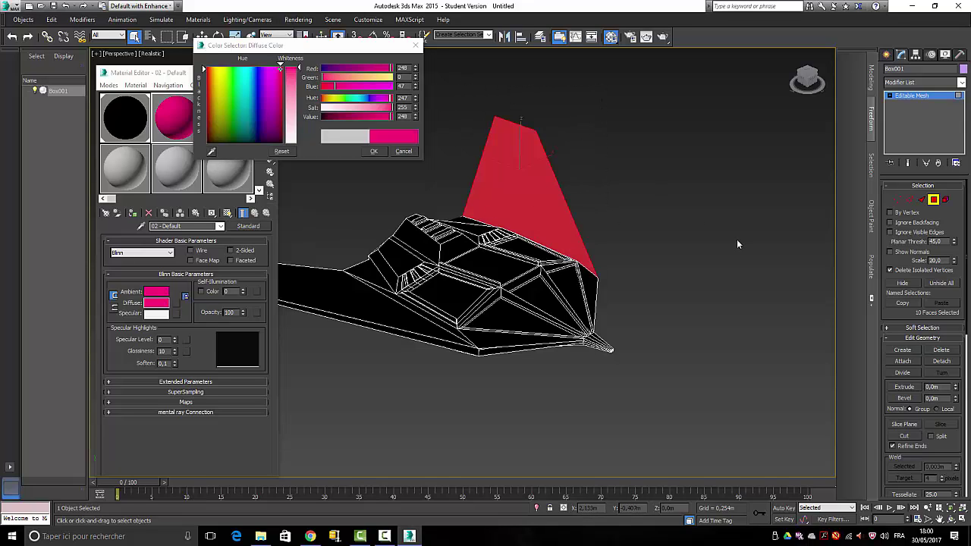
{"action": "middle_click_drag", "start_coordinate": [737, 240], "coordinate": [447, 239], "text": "alt"}
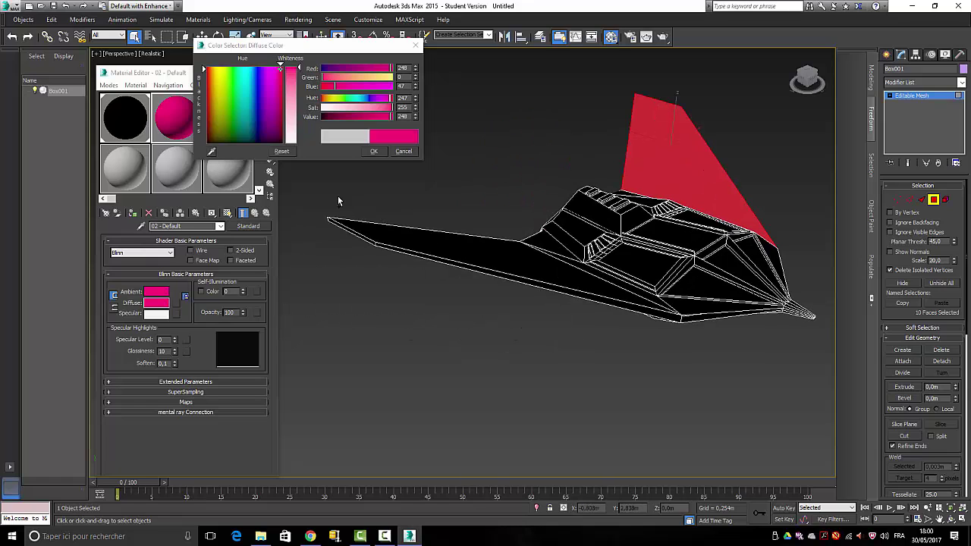
{"action": "left_click_drag", "start_coordinate": [319, 199], "coordinate": [550, 325]}
{"action": "left_click_drag", "start_coordinate": [494, 304], "coordinate": [547, 321]}
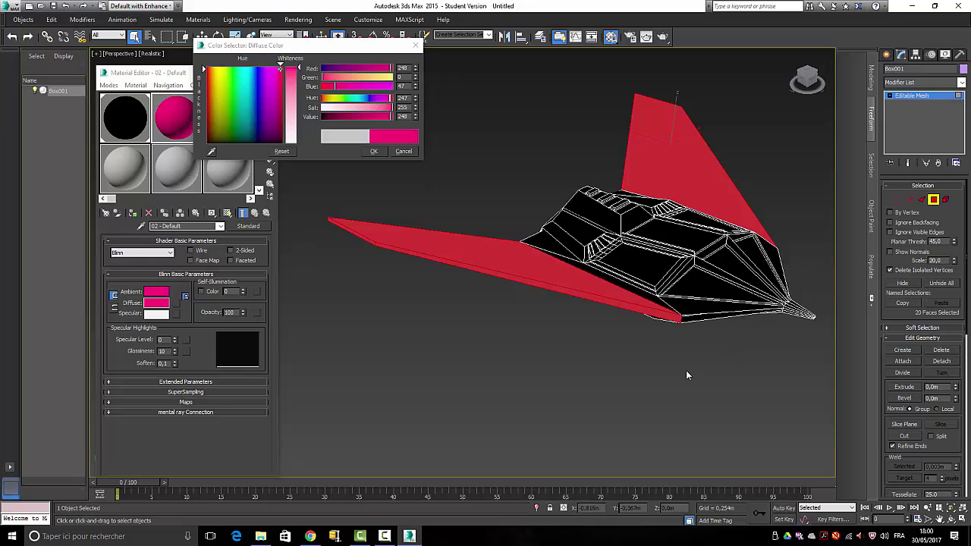
{"action": "middle_click_drag", "start_coordinate": [686, 373], "coordinate": [645, 369], "text": "alt"}
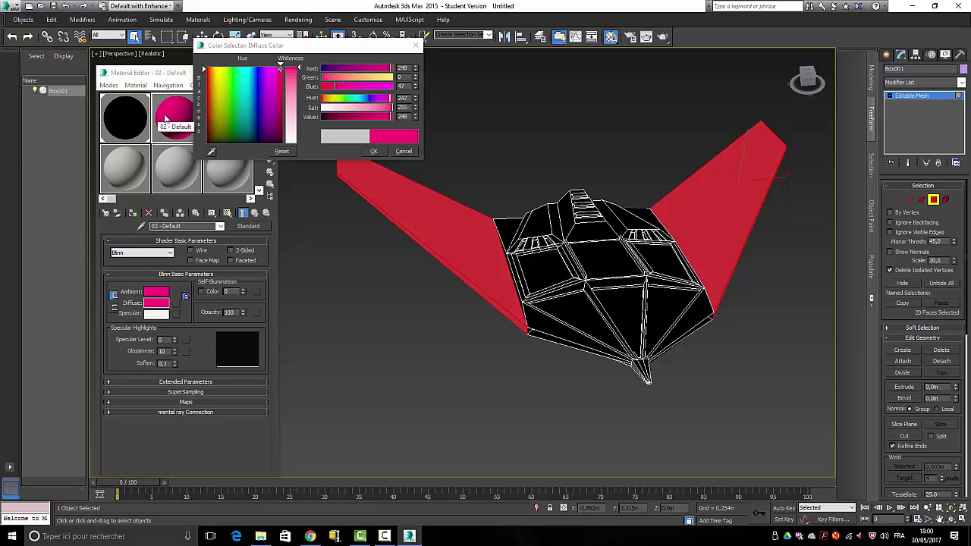
{"action": "left_click_drag", "start_coordinate": [161, 127], "coordinate": [456, 239]}
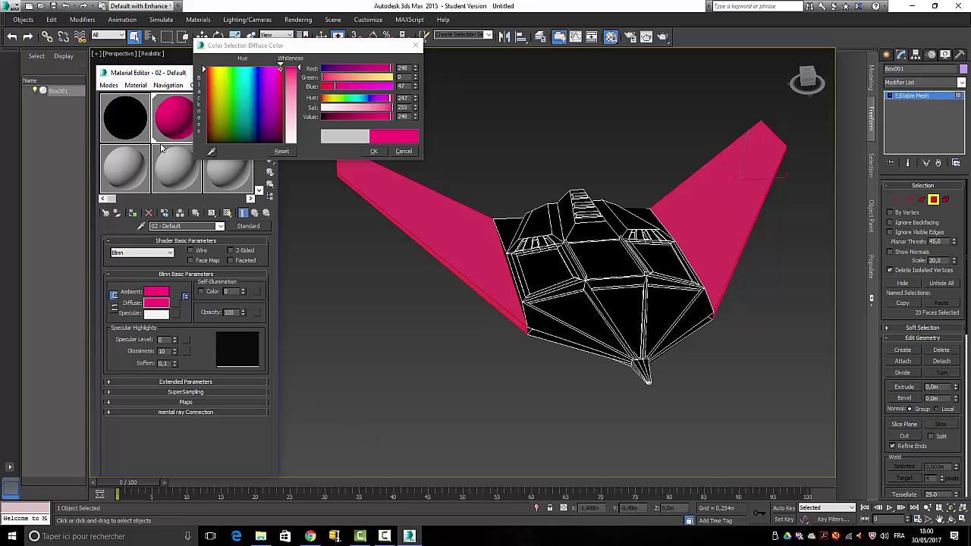
{"action": "left_click_drag", "start_coordinate": [322, 45], "coordinate": [521, 43]}
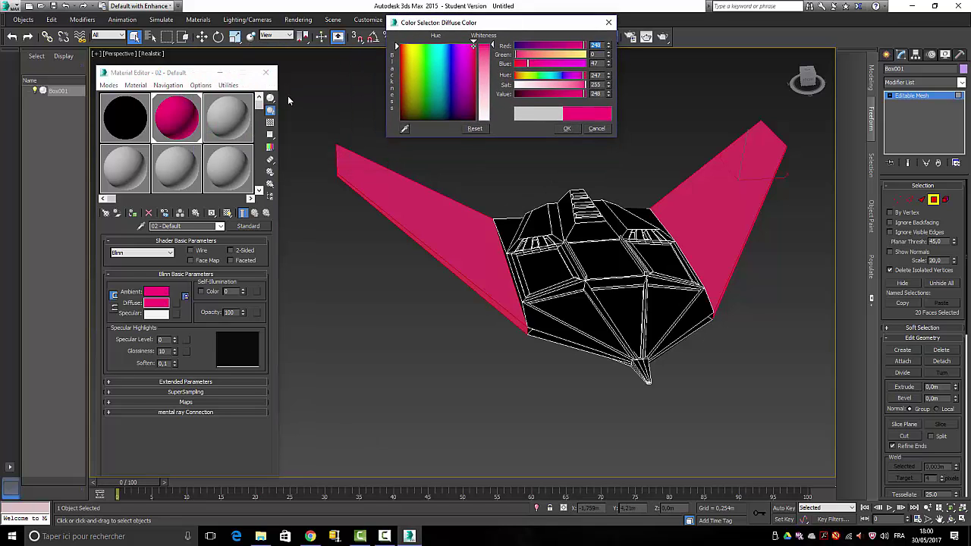
Set the diffuse color of the third sample material, 03 - Default, to teal with RGB 77, 150, 150
{"action": "left_click", "coordinate": [222, 120]}
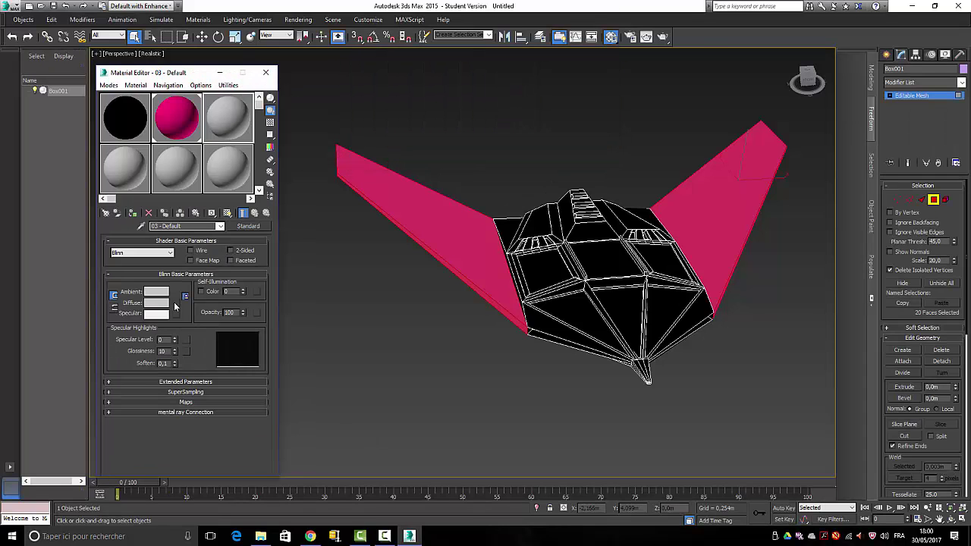
{"action": "left_click", "coordinate": [152, 303]}
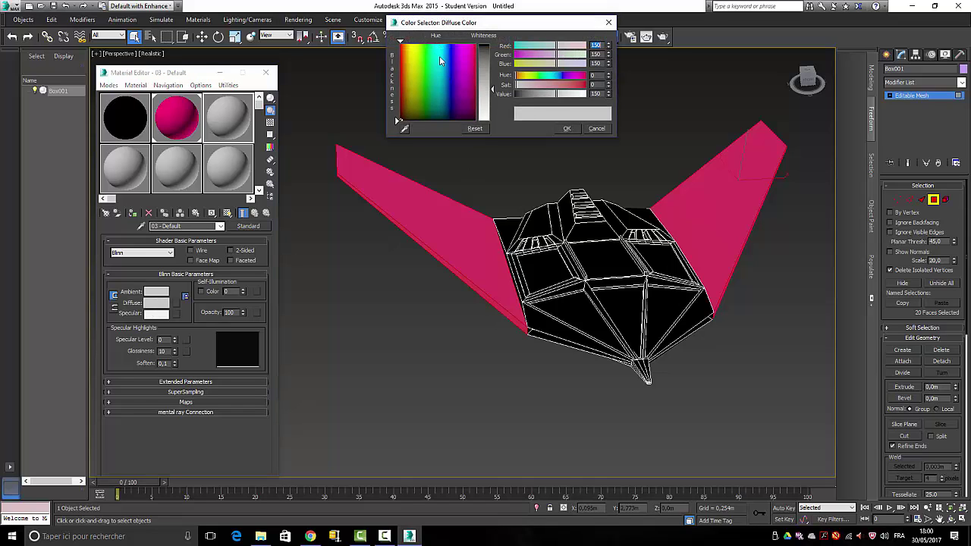
{"action": "left_click", "coordinate": [537, 47]}
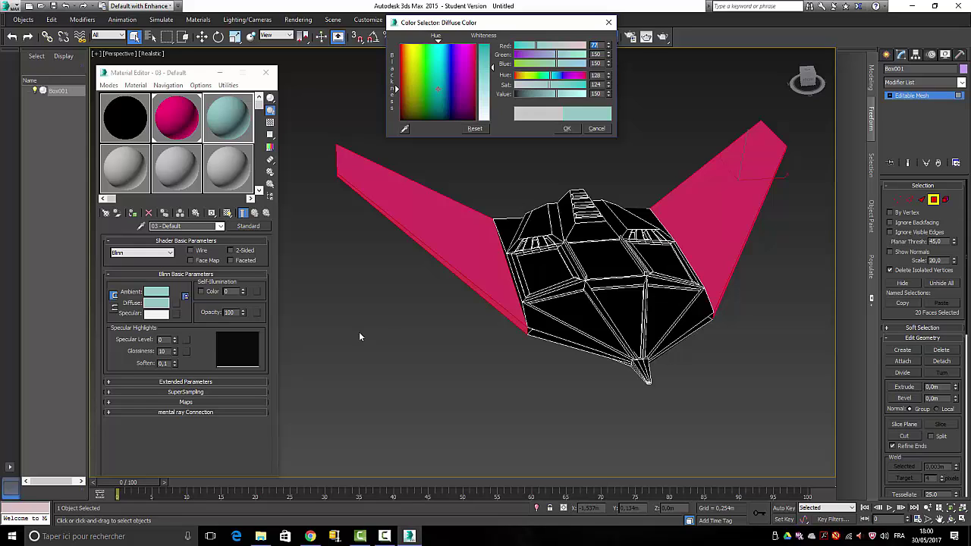
Select the three triangular nose panels of the ship, apply the teal 03 - Default material to them and clear the selection
{"action": "left_click", "coordinate": [579, 309]}
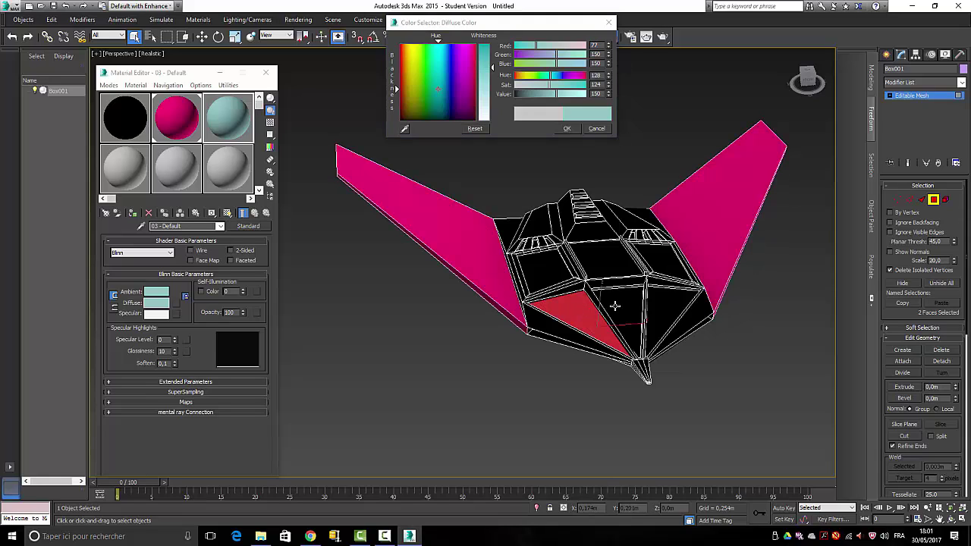
{"action": "left_click", "coordinate": [616, 306], "text": "ctrl"}
{"action": "left_click", "coordinate": [670, 305], "text": "ctrl"}
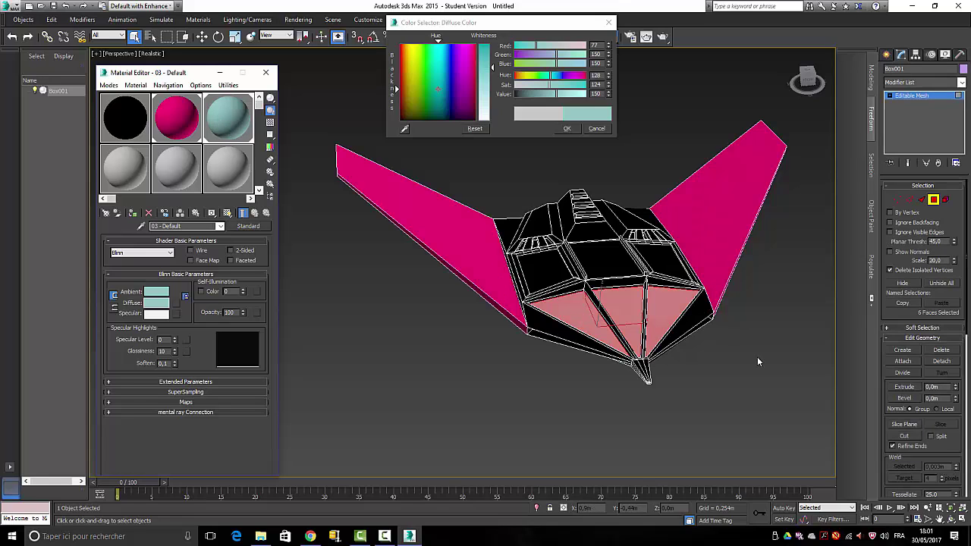
{"action": "left_click", "coordinate": [737, 409]}
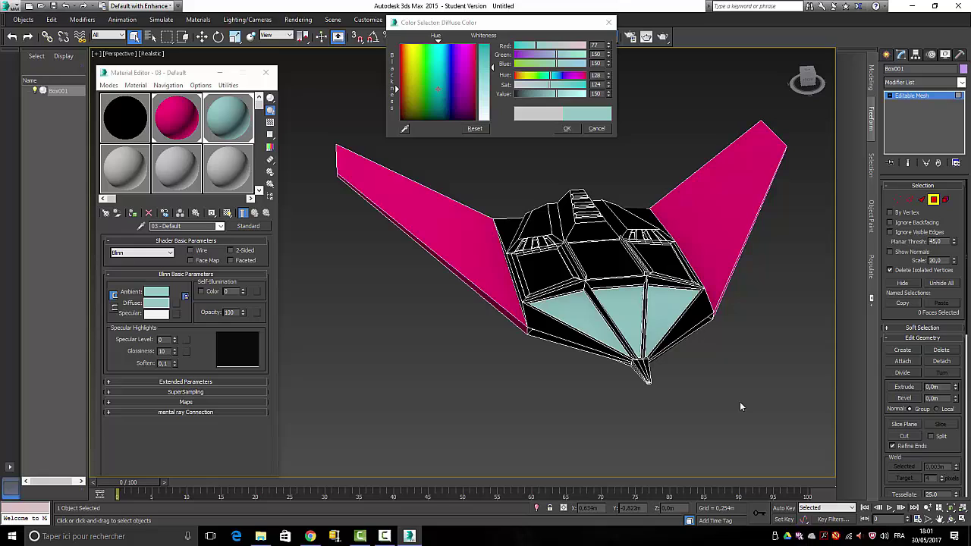
Set the diffuse color of the fourth sample material, 07 - Default, to near-white with RGB 242, 242, 242
{"action": "left_click", "coordinate": [124, 174]}
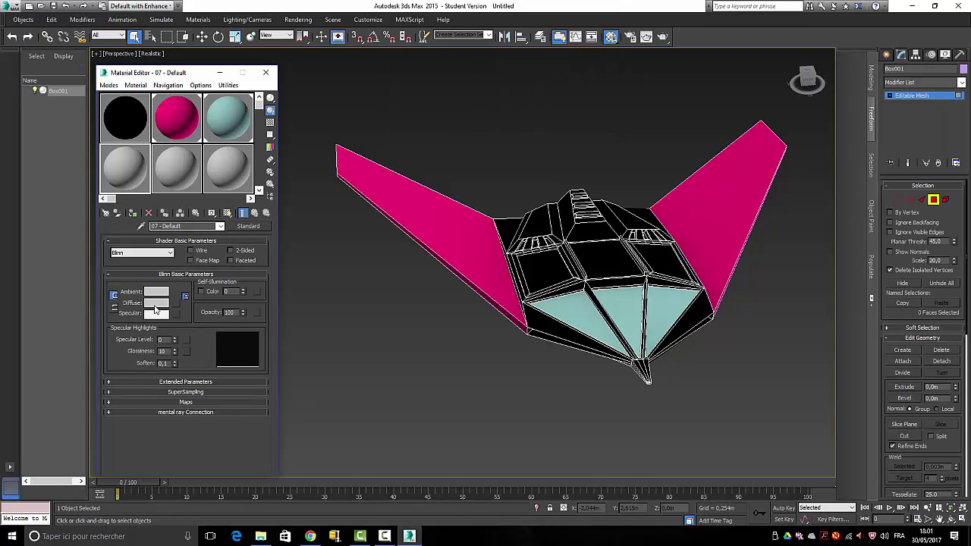
{"action": "left_click", "coordinate": [157, 303]}
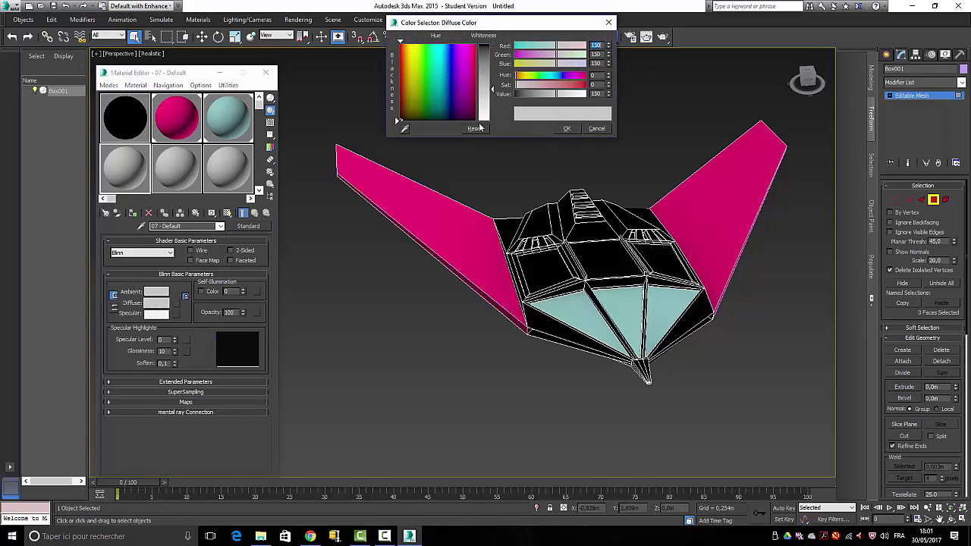
{"action": "left_click", "coordinate": [487, 119]}
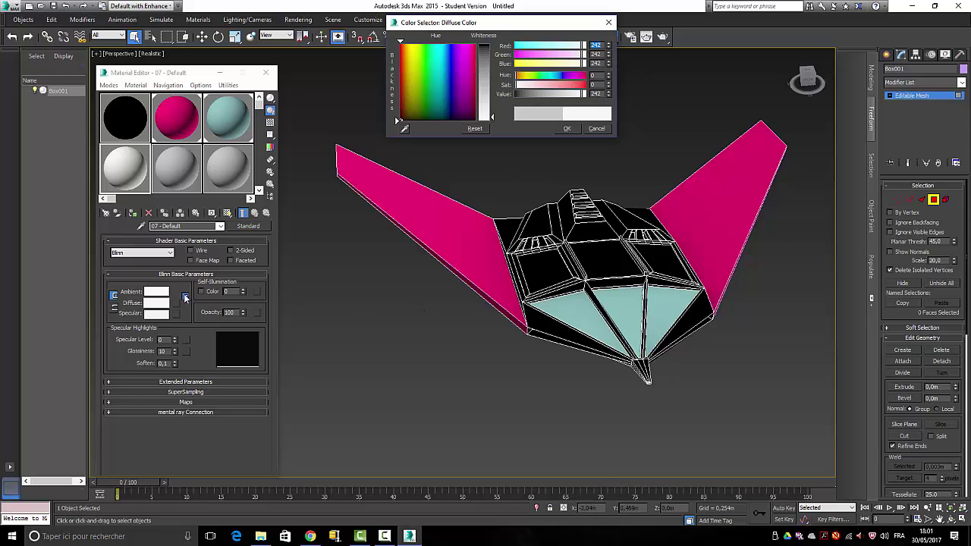
Apply the white 07 - Default material to the three upper hull panels, the front side panels and the rear panels beside the wings, clearing the selection
{"action": "left_click", "coordinate": [597, 255]}
{"action": "left_click", "coordinate": [666, 256], "text": "ctrl"}
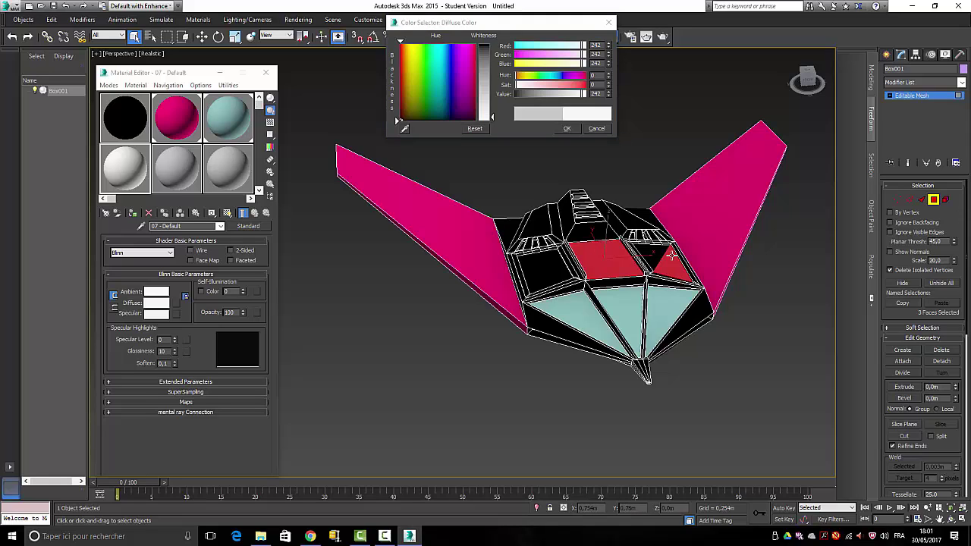
{"action": "left_click", "coordinate": [531, 278], "text": "ctrl"}
{"action": "left_click", "coordinate": [553, 280], "text": "ctrl"}
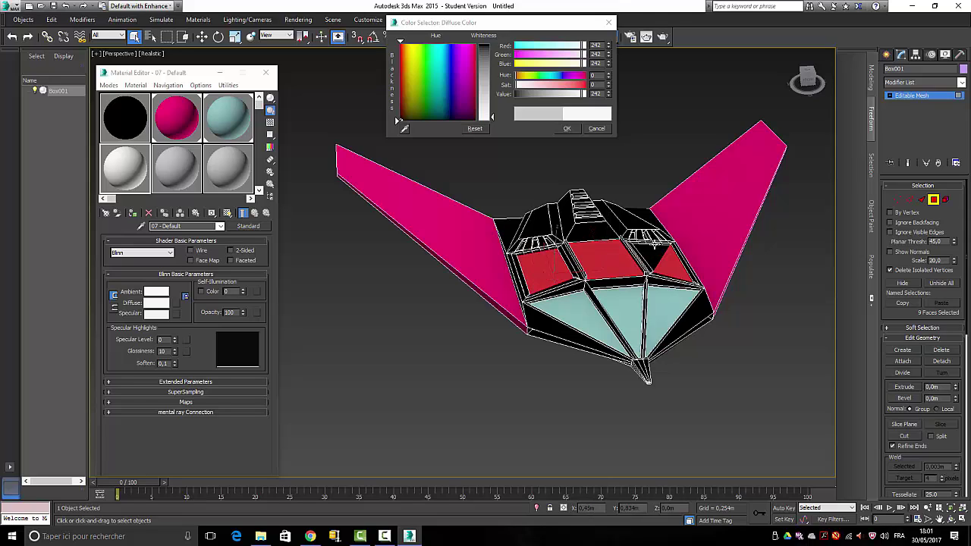
{"action": "left_click", "coordinate": [652, 248], "text": "ctrl"}
{"action": "left_click", "coordinate": [696, 320], "text": "ctrl"}
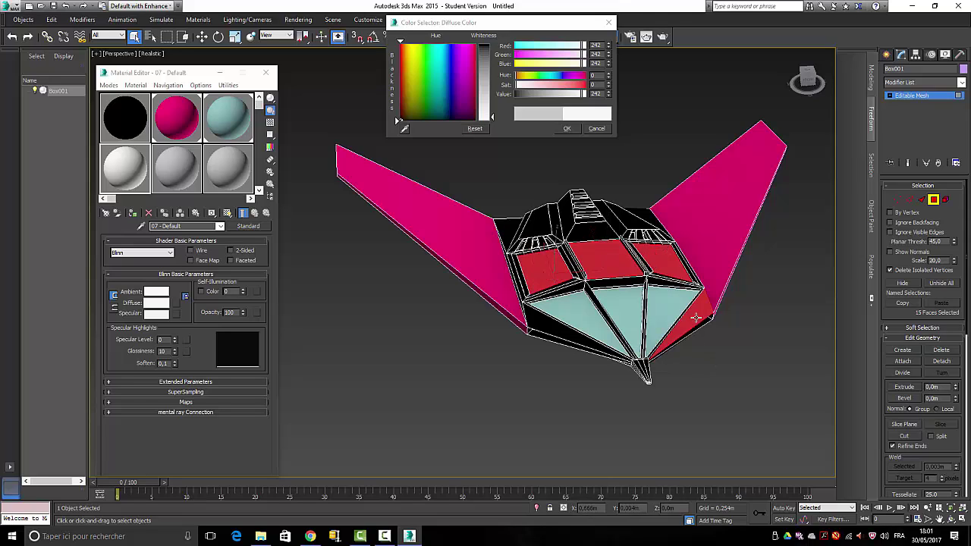
{"action": "left_click", "coordinate": [558, 325], "text": "ctrl"}
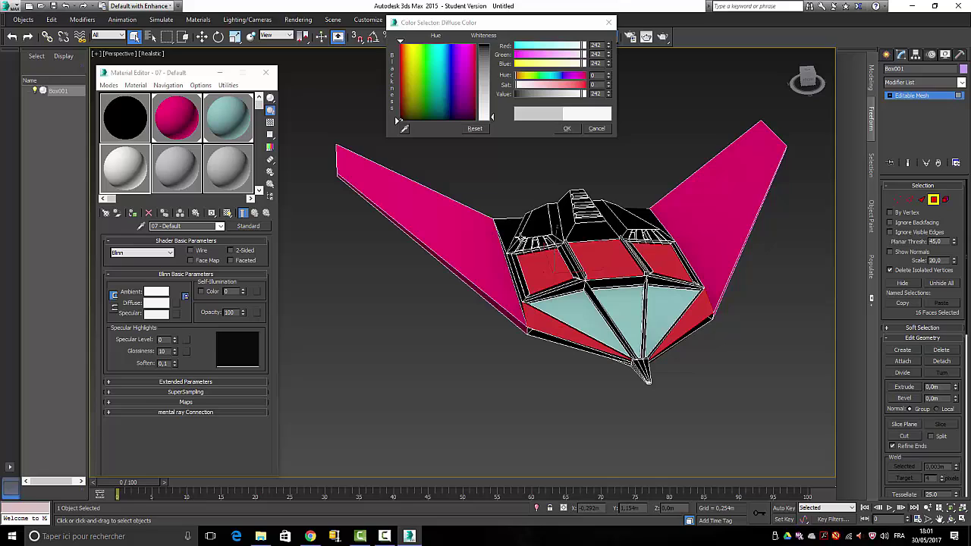
{"action": "left_click", "coordinate": [511, 226], "text": "ctrl"}
{"action": "left_click", "coordinate": [643, 214], "text": "ctrl"}
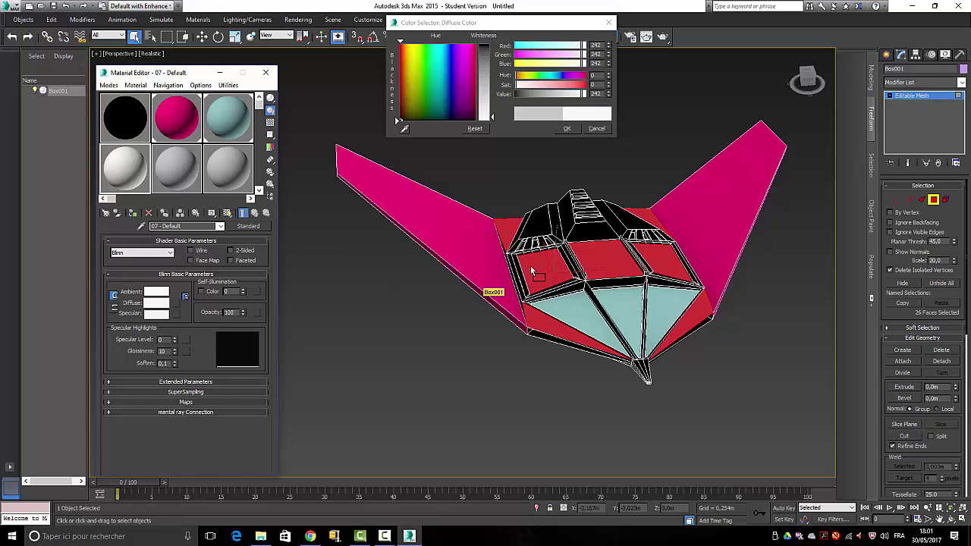
{"action": "left_click", "coordinate": [487, 413]}
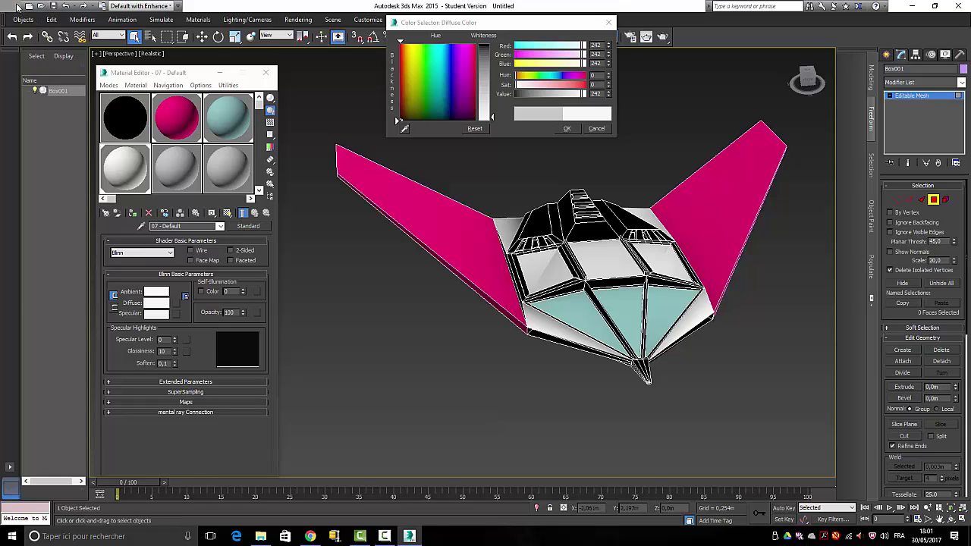
Start exporting the scene with the 3D Studio (*.3DS) file type
{"action": "left_click", "coordinate": [16, 7]}
{"action": "mouse_move", "coordinate": [39, 173]}
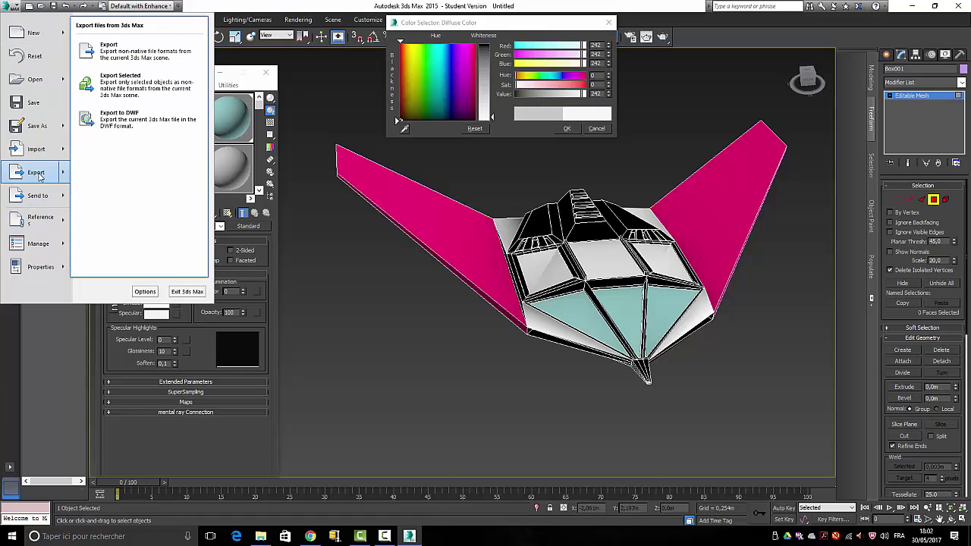
{"action": "left_click", "coordinate": [39, 173]}
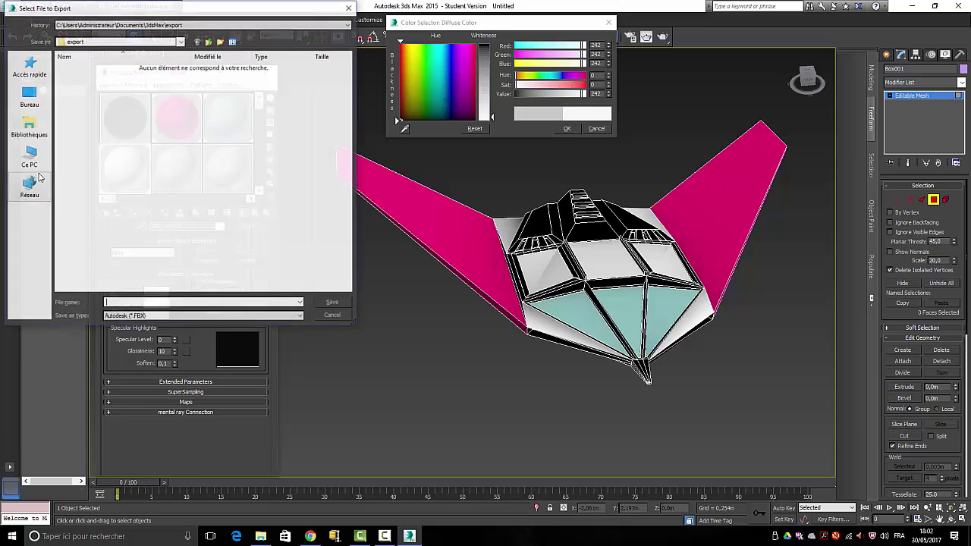
{"action": "left_click", "coordinate": [301, 318]}
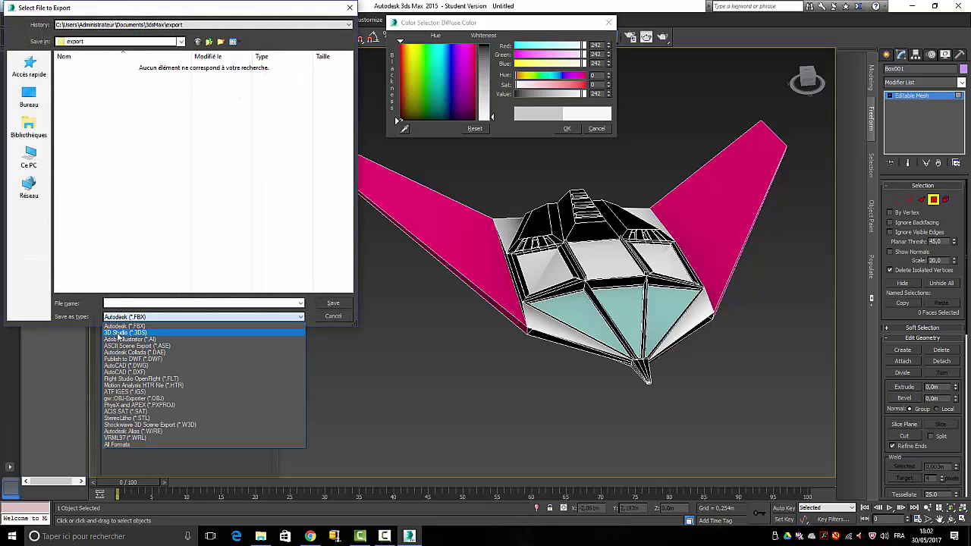
{"action": "left_click", "coordinate": [122, 336]}
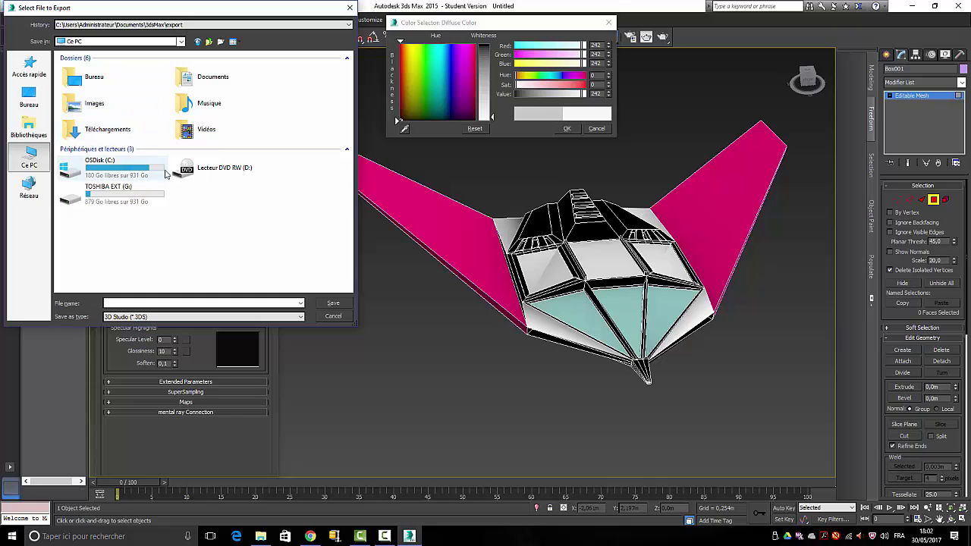
Save the export as "vaisseau texturé" in the space ship folder on the TOSHIBA EXT (G:) drive
{"action": "left_click", "coordinate": [118, 200]}
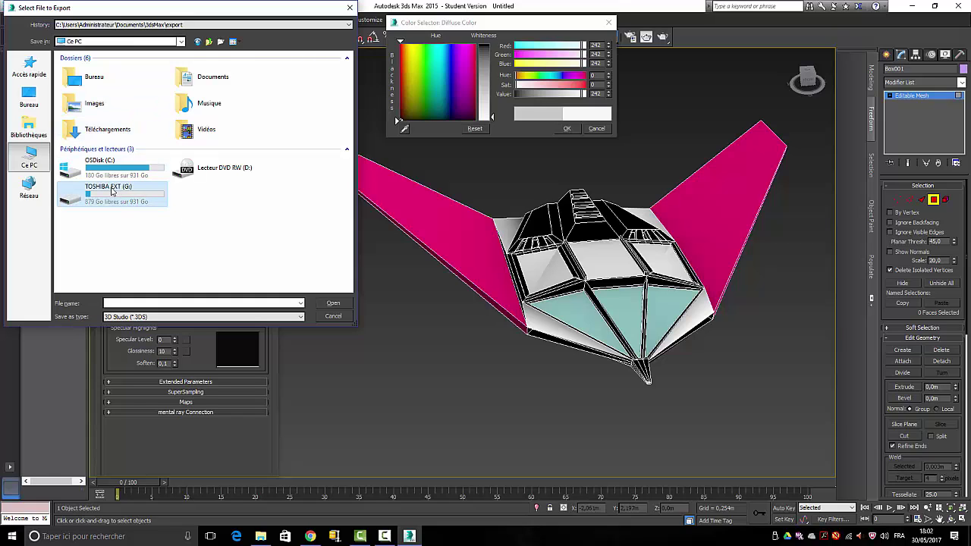
{"action": "double_click", "coordinate": [118, 200]}
{"action": "scroll", "coordinate": [129, 235], "scroll_direction": "down", "scroll_amount": 3}
{"action": "scroll", "coordinate": [131, 233], "scroll_direction": "down", "scroll_amount": 2}
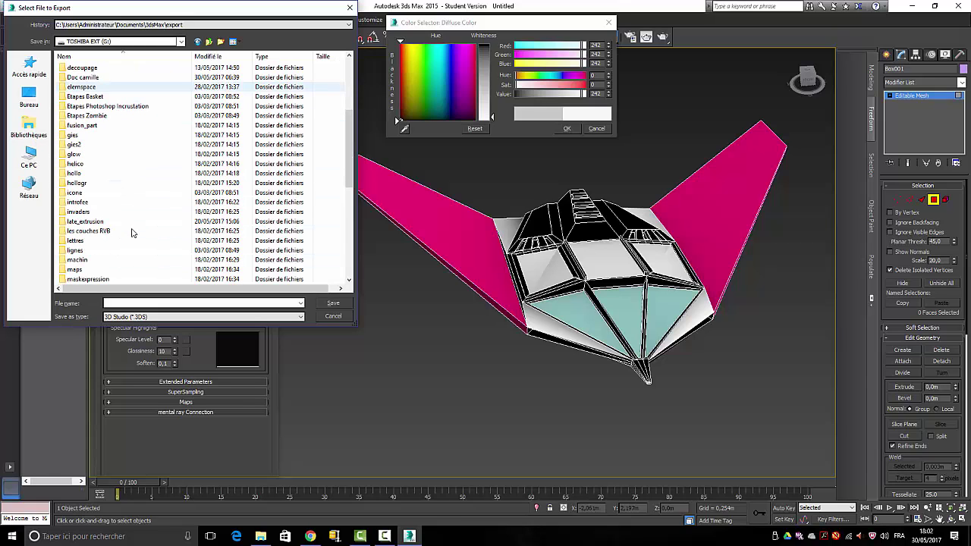
{"action": "scroll", "coordinate": [131, 233], "scroll_direction": "down", "scroll_amount": 2}
{"action": "scroll", "coordinate": [132, 233], "scroll_direction": "down", "scroll_amount": 2}
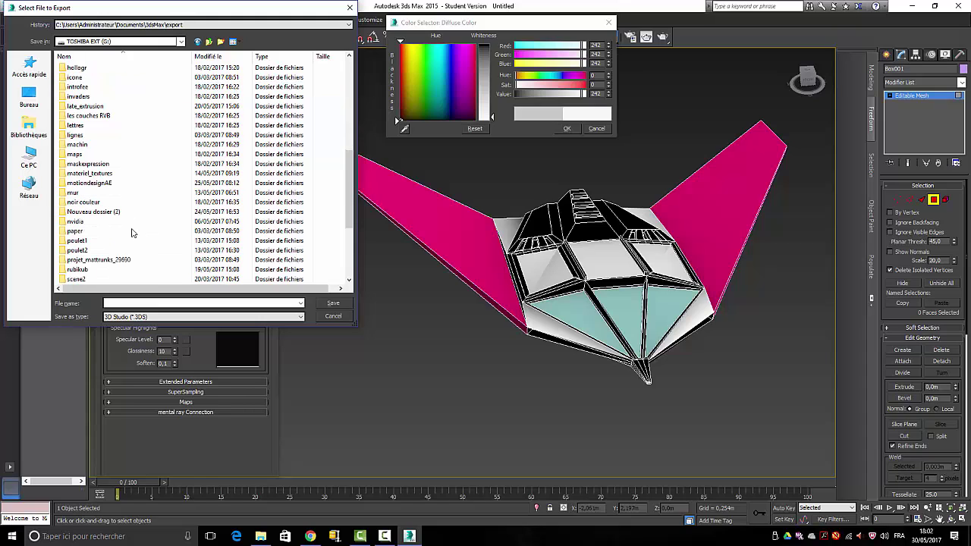
{"action": "scroll", "coordinate": [121, 211], "scroll_direction": "down", "scroll_amount": 5}
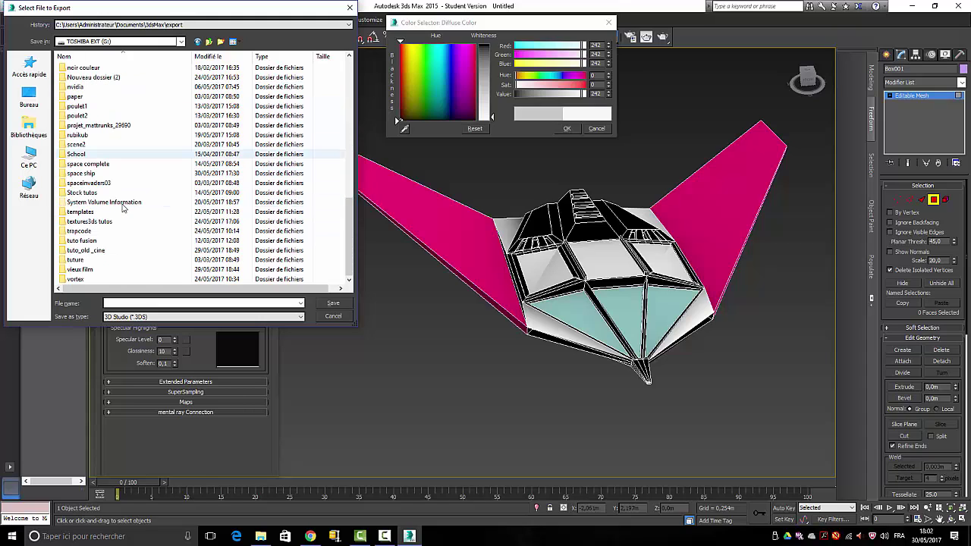
{"action": "double_click", "coordinate": [80, 173]}
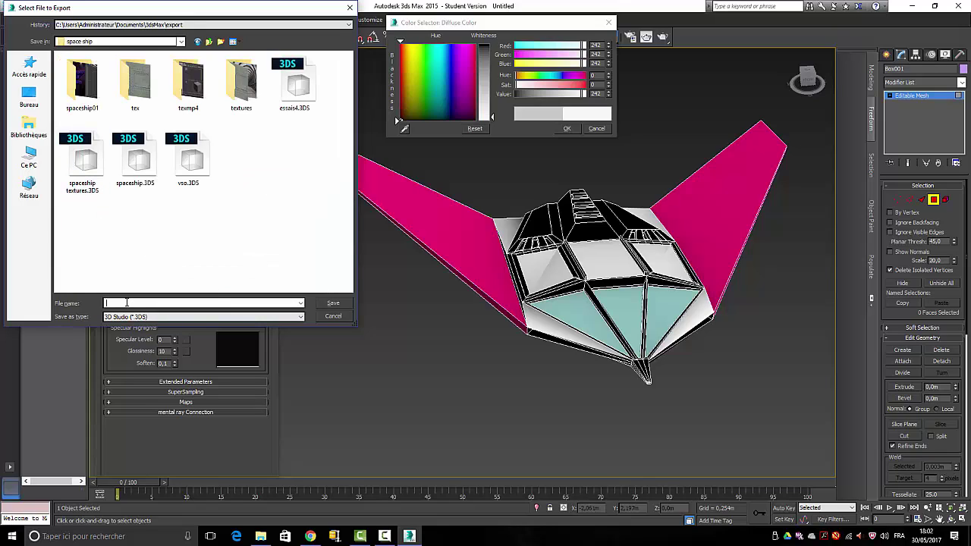
{"action": "type", "text": "vaisseau texture"}
{"action": "left_click", "coordinate": [330, 304]}
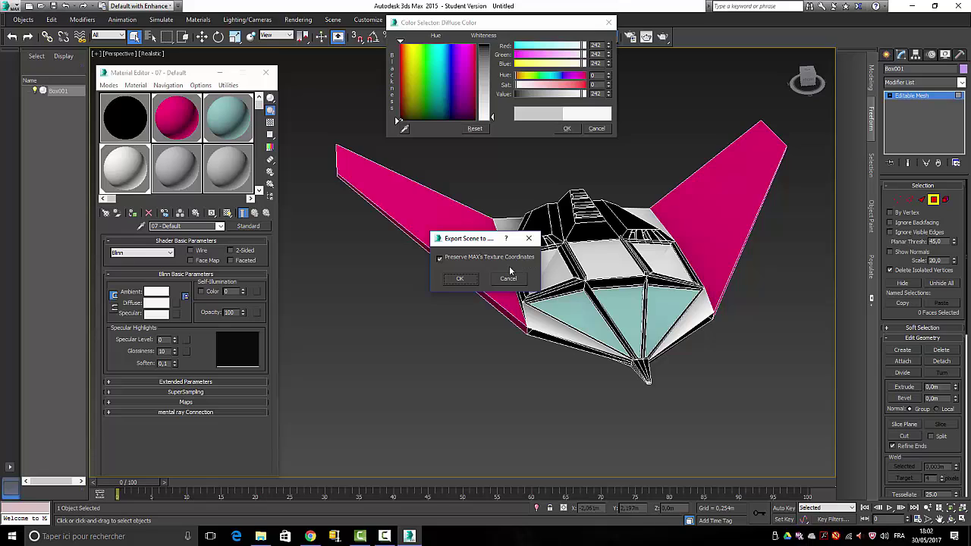
Complete the export with Preserve MAX's Texture Coordinates enabled, and close the Material Editor and 3ds Max
{"action": "left_click", "coordinate": [461, 279]}
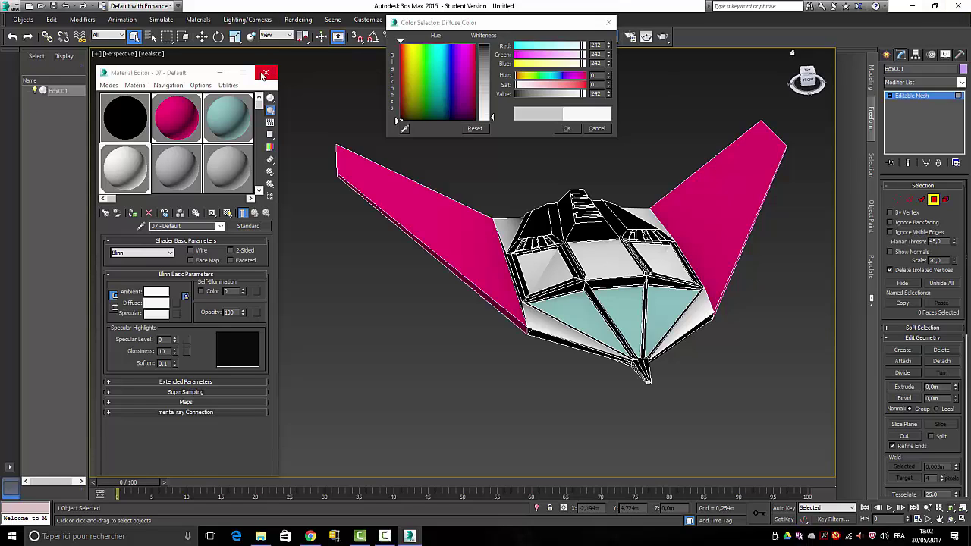
{"action": "left_click", "coordinate": [264, 74]}
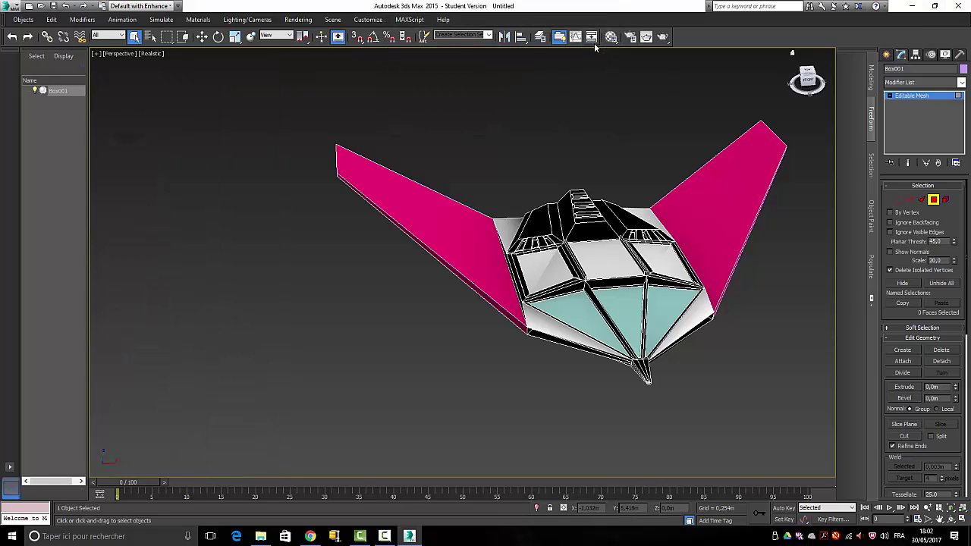
{"action": "left_click", "coordinate": [958, 6]}
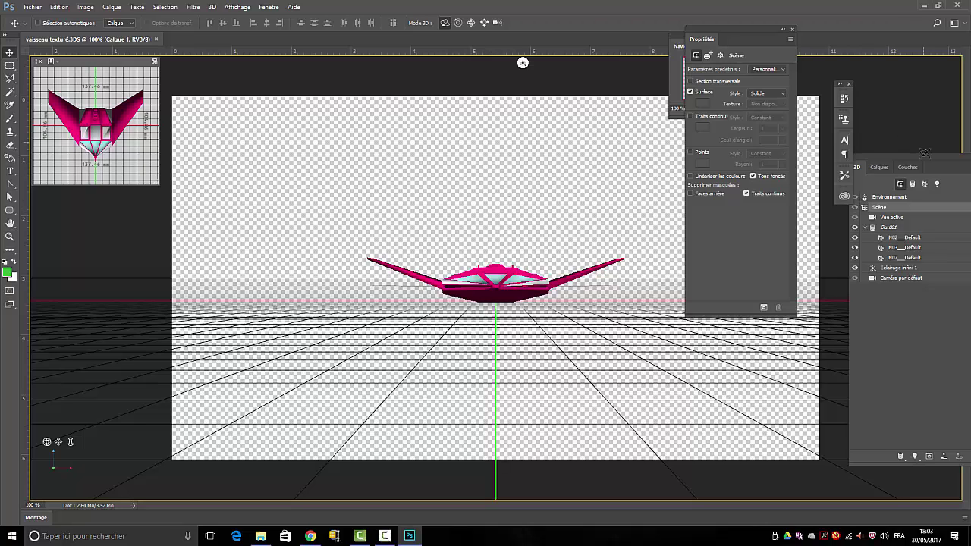
In Photoshop, select the Box001 mesh of vaisseau texturé.3DS and rotate it so its nose and upper hull face the viewer
{"action": "left_click", "coordinate": [882, 228]}
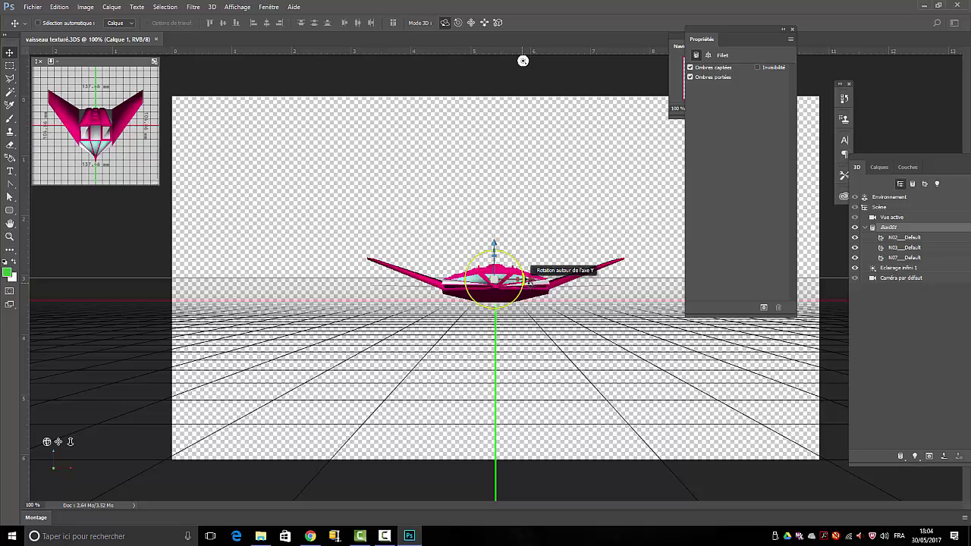
{"action": "mouse_move", "coordinate": [529, 285]}
{"action": "left_mouse_down"}
{"action": "mouse_move", "coordinate": [535, 303]}
{"action": "mouse_move", "coordinate": [508, 149]}
{"action": "mouse_move", "coordinate": [521, 346]}
{"action": "mouse_move", "coordinate": [533, 282]}
{"action": "left_mouse_up"}
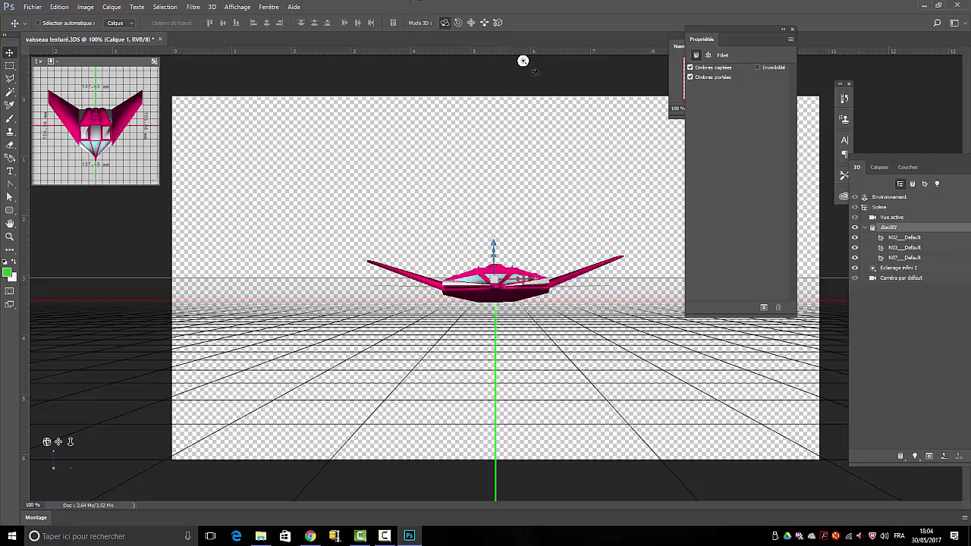
{"action": "left_click_drag", "start_coordinate": [596, 122], "coordinate": [574, 160]}
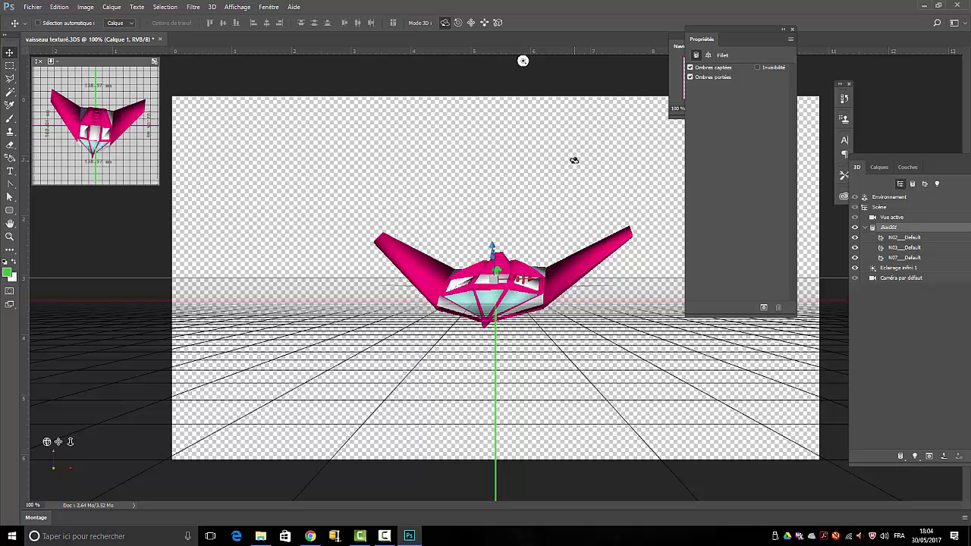
Set the reflectivity of the N02___Default material to 21% and raise its refraction slightly
{"action": "double_click", "coordinate": [893, 241]}
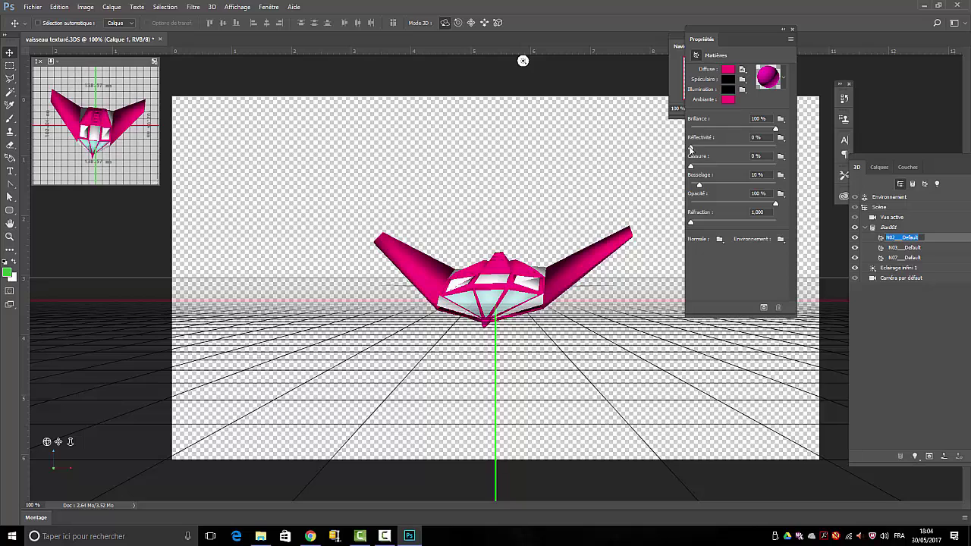
{"action": "left_click_drag", "start_coordinate": [691, 147], "coordinate": [704, 148]}
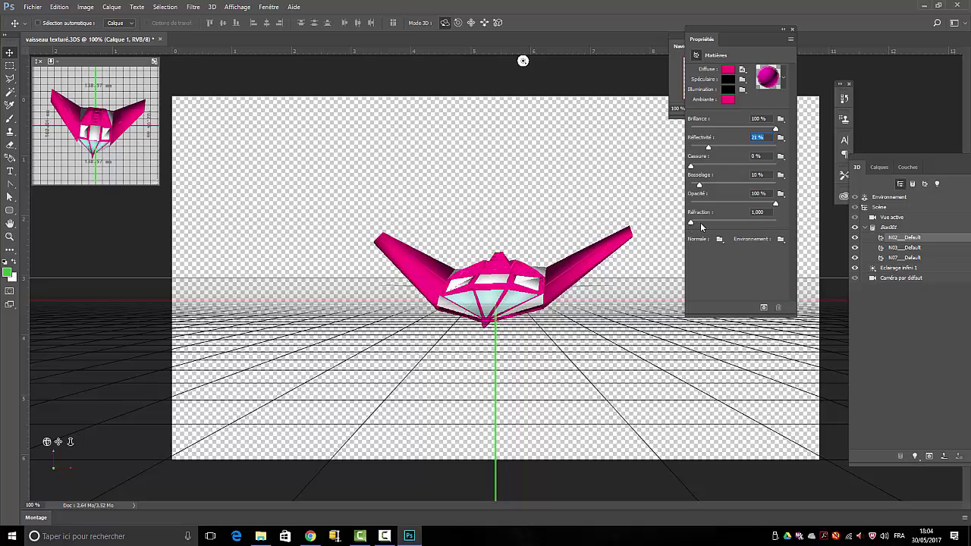
{"action": "left_click_drag", "start_coordinate": [692, 222], "coordinate": [700, 222]}
Change the diffuse colour of the N02___Default material to a pure red with hue 356°
{"action": "left_click", "coordinate": [727, 69]}
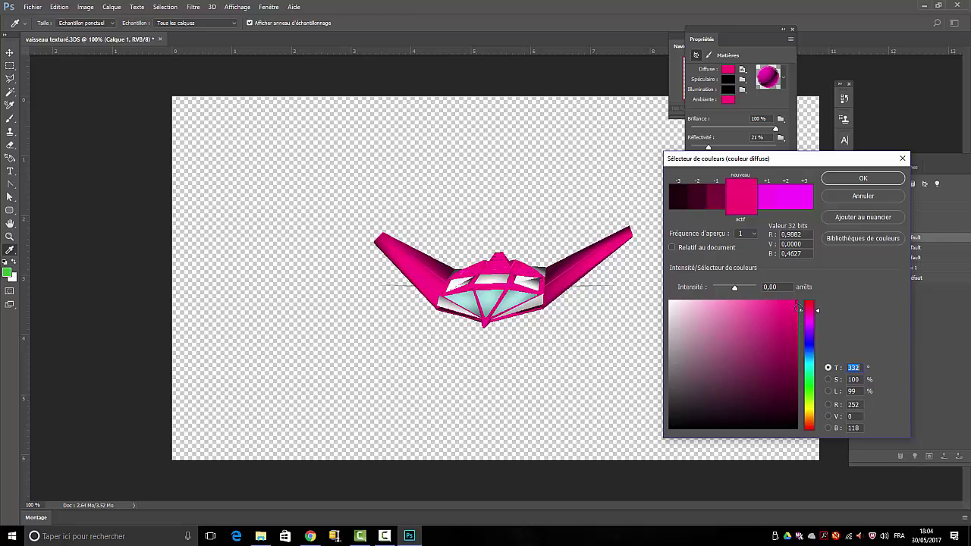
{"action": "left_click_drag", "start_coordinate": [811, 306], "coordinate": [810, 302]}
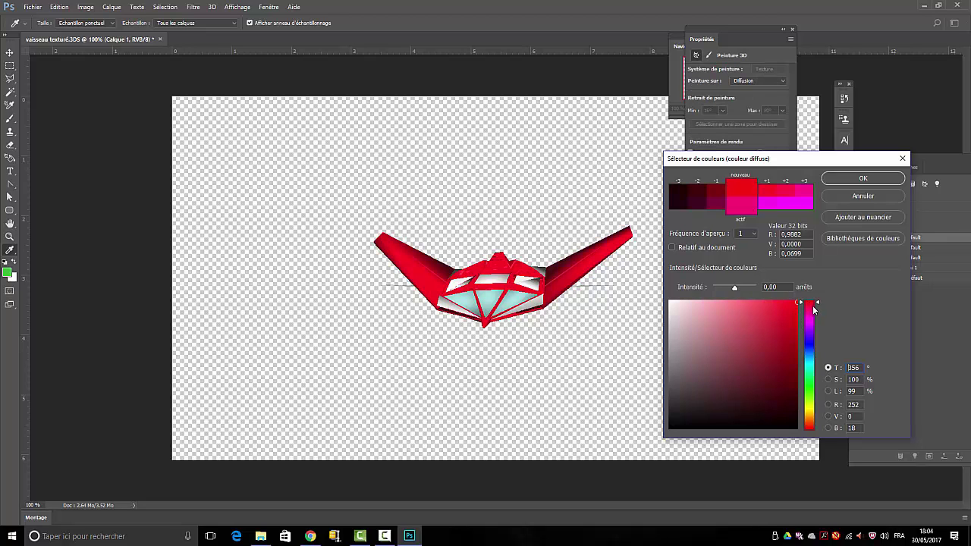
{"action": "left_click", "coordinate": [857, 179]}
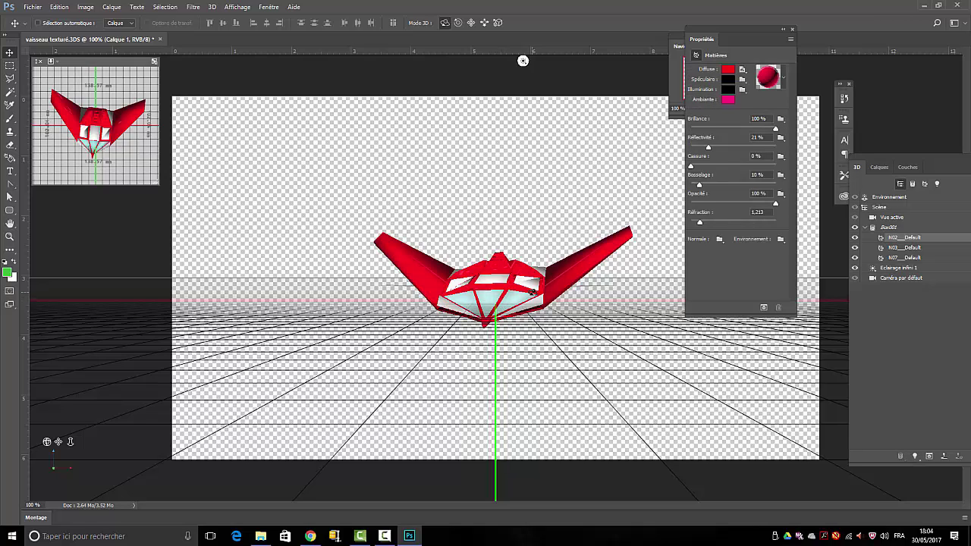
Set the N03___Default material's bump to 47%, shine to 65% and refraction to 1.179
{"action": "left_click", "coordinate": [892, 248]}
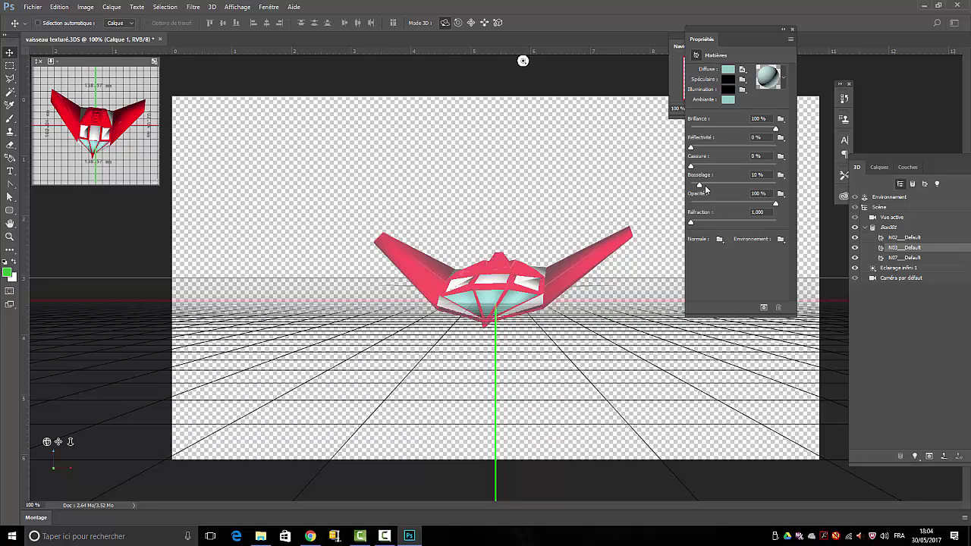
{"action": "left_click_drag", "start_coordinate": [701, 186], "coordinate": [730, 184]}
{"action": "left_click_drag", "start_coordinate": [776, 129], "coordinate": [746, 134]}
{"action": "left_click_drag", "start_coordinate": [691, 222], "coordinate": [698, 222]}
Lighten the N03___Default material's diffuse colour to a pale cyan, RGB 199, 235, 235
{"action": "left_click", "coordinate": [731, 70]}
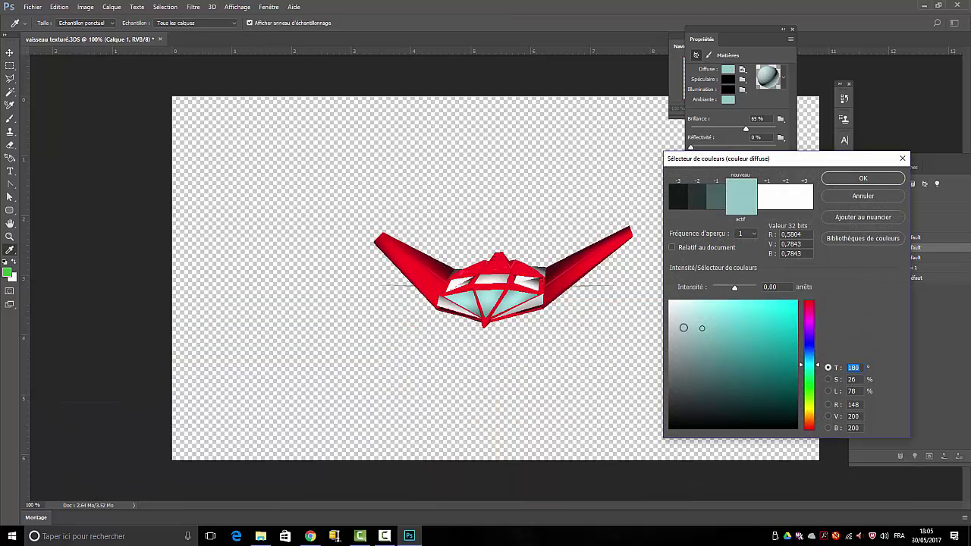
{"action": "left_click", "coordinate": [688, 310]}
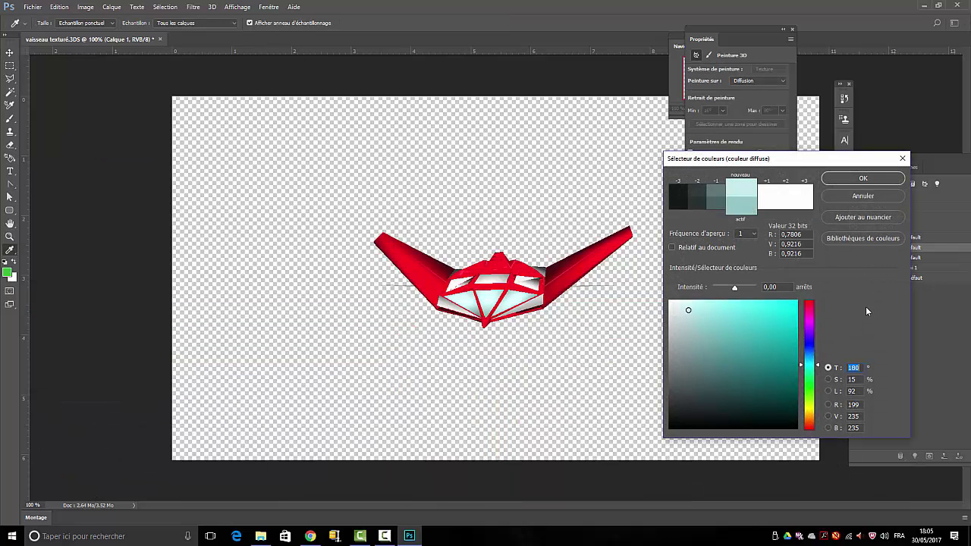
{"action": "left_click", "coordinate": [856, 182]}
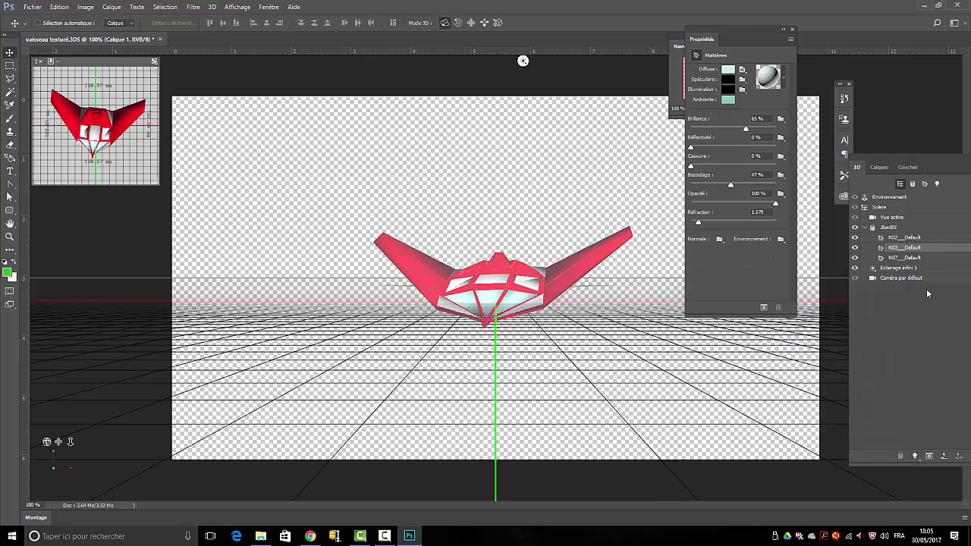
Set the N07___Default material's reflectivity to 20%, raise its refraction slightly and its bump to the maximum
{"action": "left_click", "coordinate": [897, 258]}
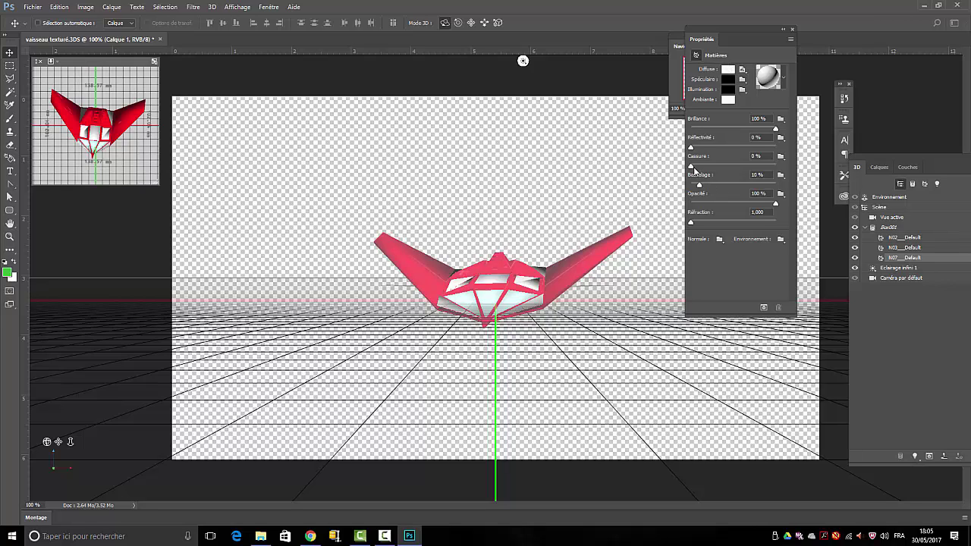
{"action": "left_click_drag", "start_coordinate": [691, 146], "coordinate": [707, 146]}
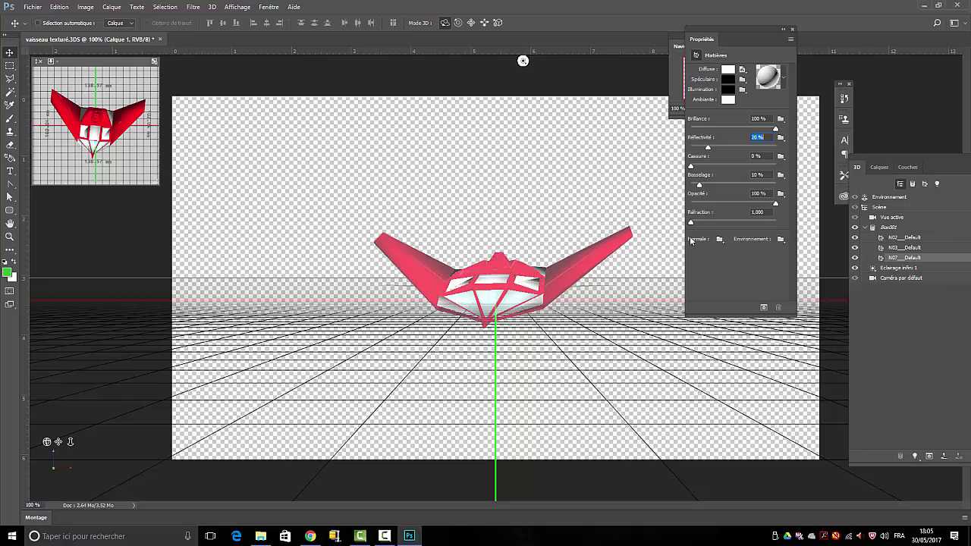
{"action": "left_click_drag", "start_coordinate": [693, 221], "coordinate": [701, 221]}
{"action": "left_click_drag", "start_coordinate": [698, 185], "coordinate": [777, 185]}
Rasterize the 3D layer Calque 1 into an ordinary pixel layer
{"action": "left_click", "coordinate": [879, 166]}
{"action": "left_click", "coordinate": [923, 362]}
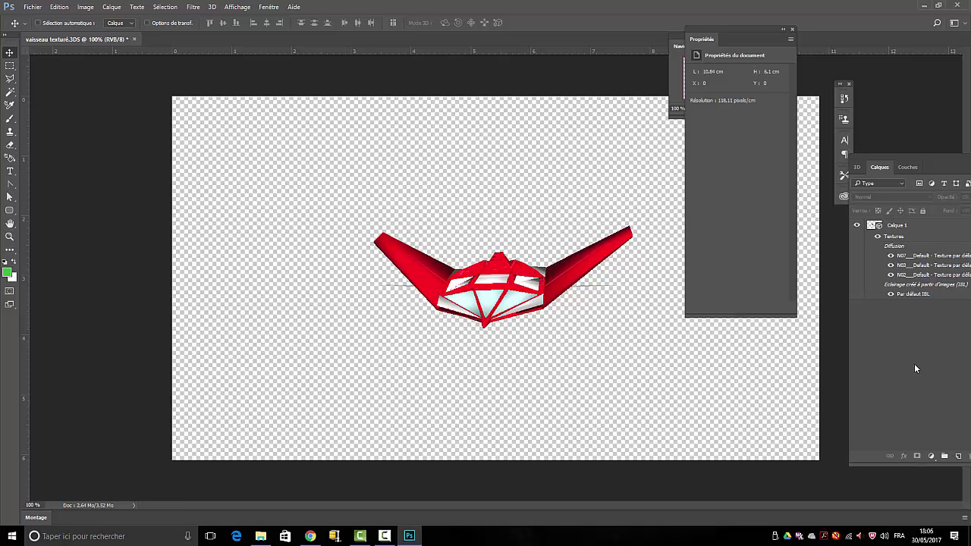
{"action": "left_click", "coordinate": [858, 167]}
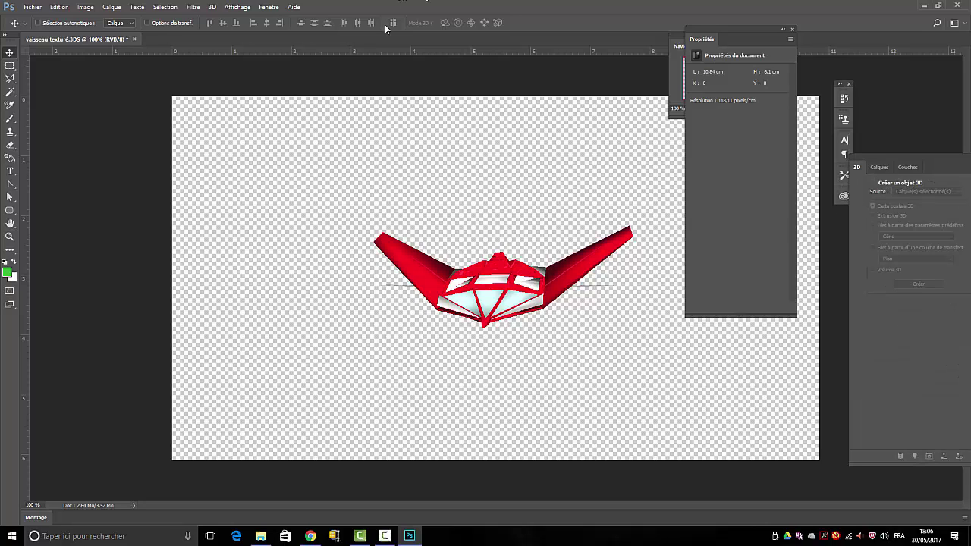
{"action": "left_click", "coordinate": [881, 167]}
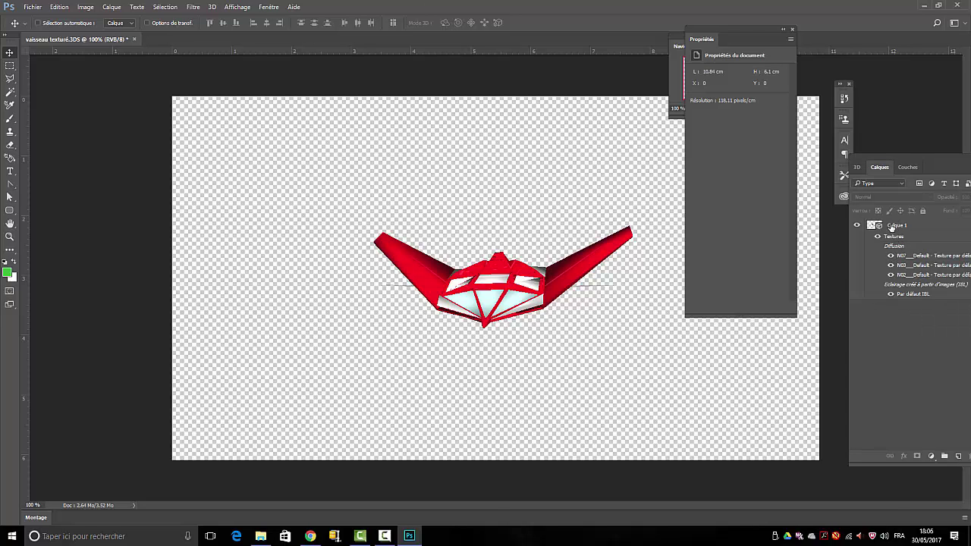
{"action": "double_click", "coordinate": [892, 226]}
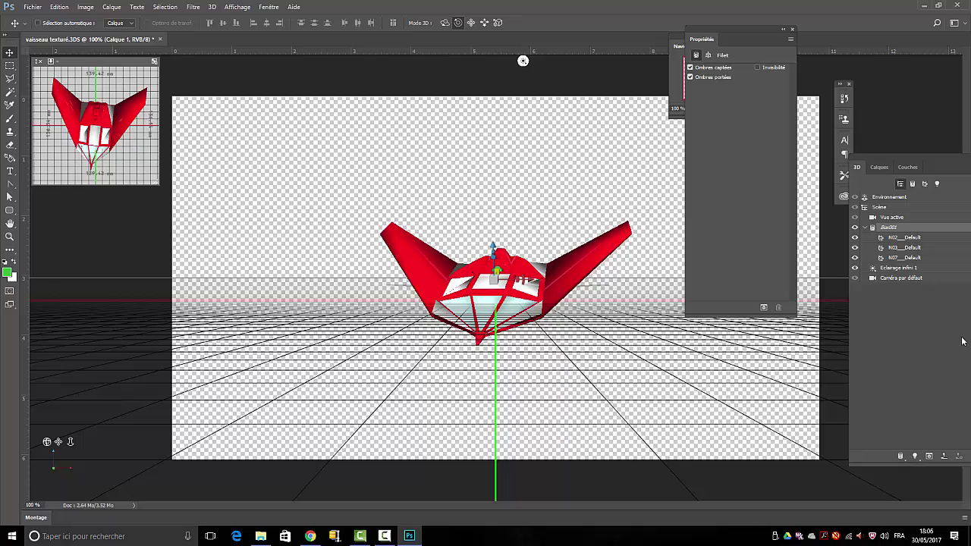
{"action": "left_click", "coordinate": [887, 169]}
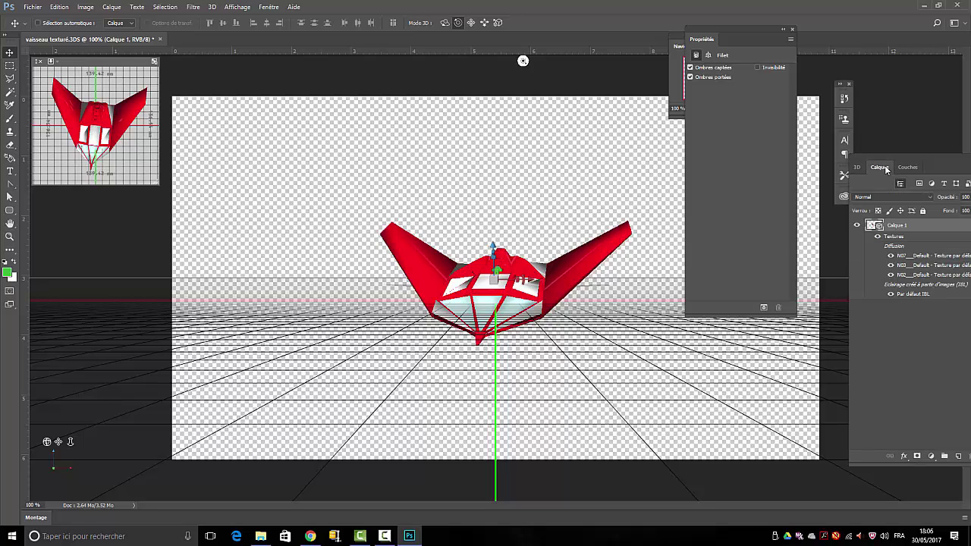
{"action": "right_click", "coordinate": [894, 229]}
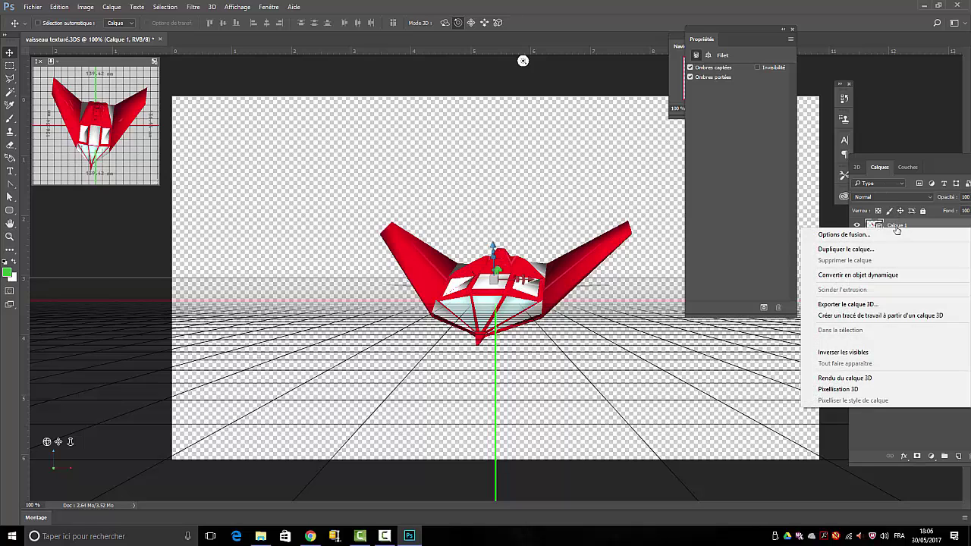
{"action": "left_click", "coordinate": [853, 389]}
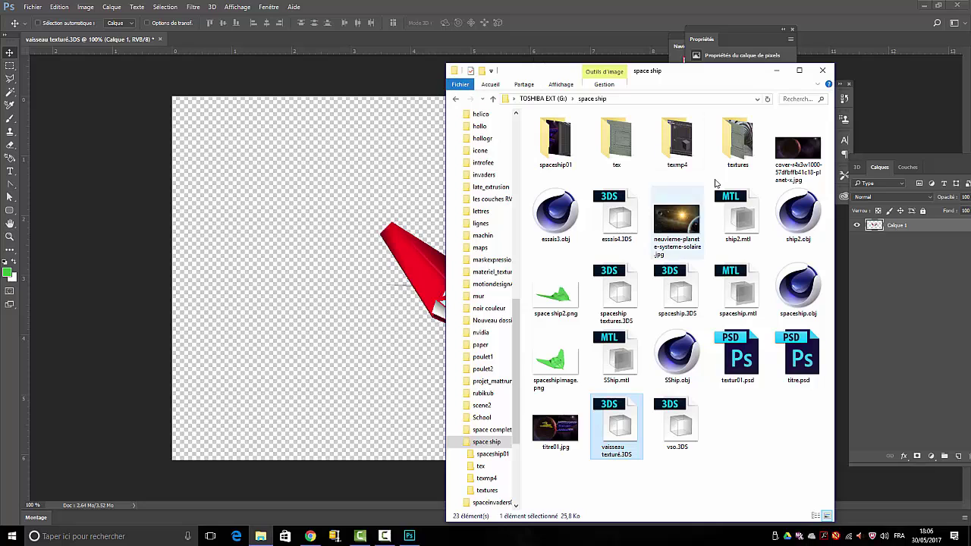
Place passage-futuriste.jpg from the textures folder as a background beneath Calque 1, stretched horizontally to 27.76% width
{"action": "double_click", "coordinate": [744, 153]}
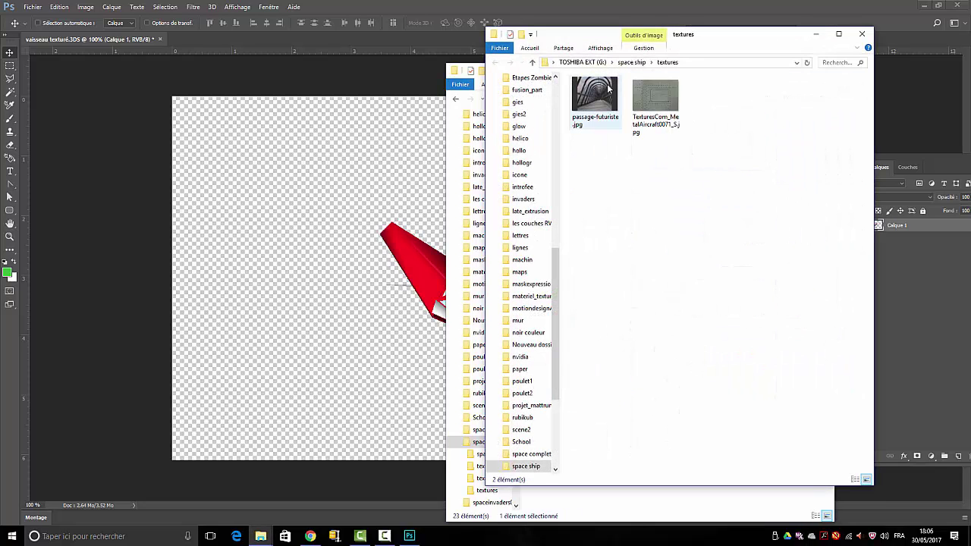
{"action": "left_click_drag", "start_coordinate": [609, 89], "coordinate": [291, 248]}
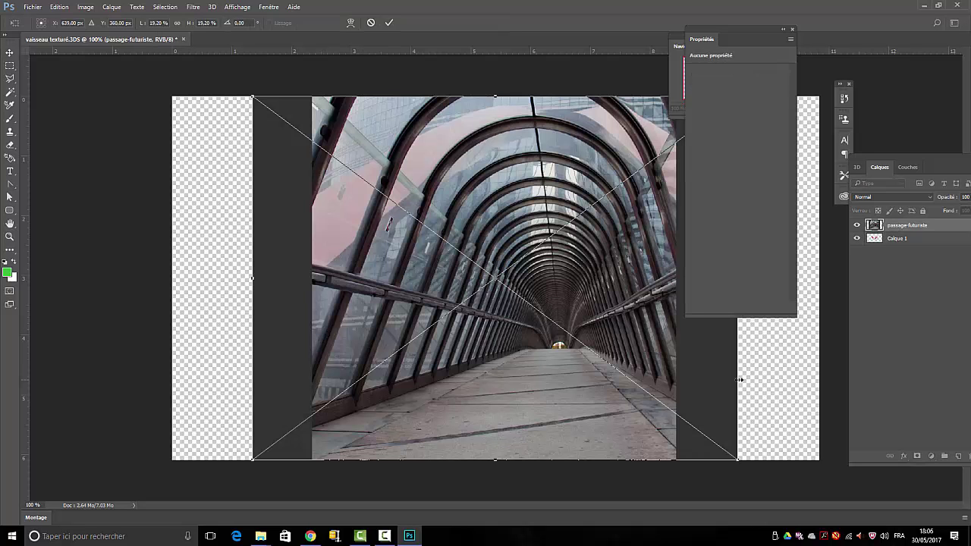
{"action": "left_click_drag", "start_coordinate": [739, 379], "coordinate": [861, 381]}
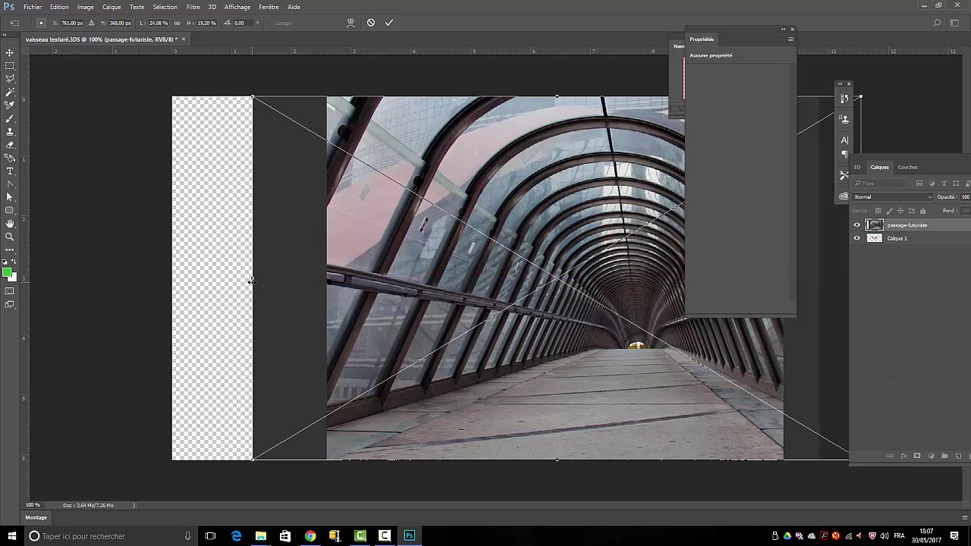
{"action": "left_click_drag", "start_coordinate": [255, 282], "coordinate": [156, 296]}
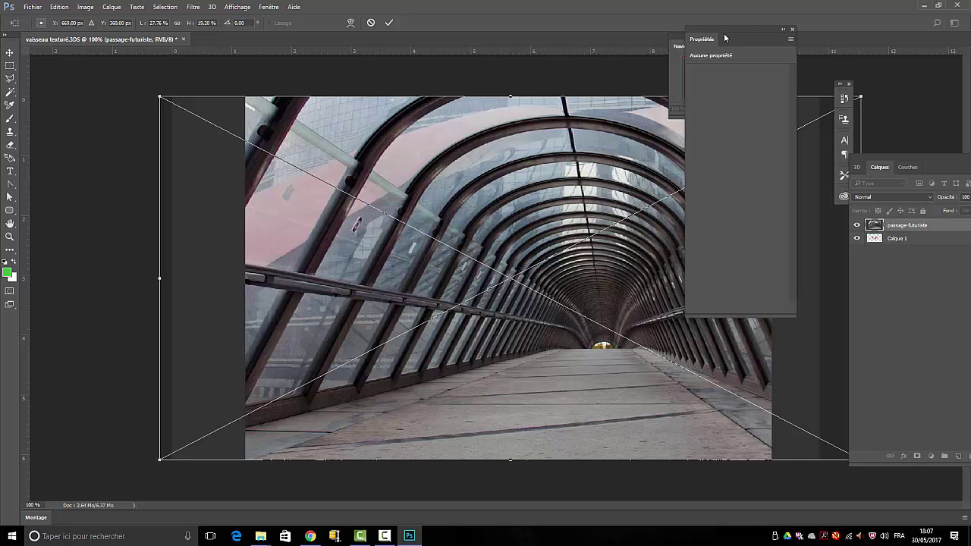
{"action": "left_click", "coordinate": [792, 32]}
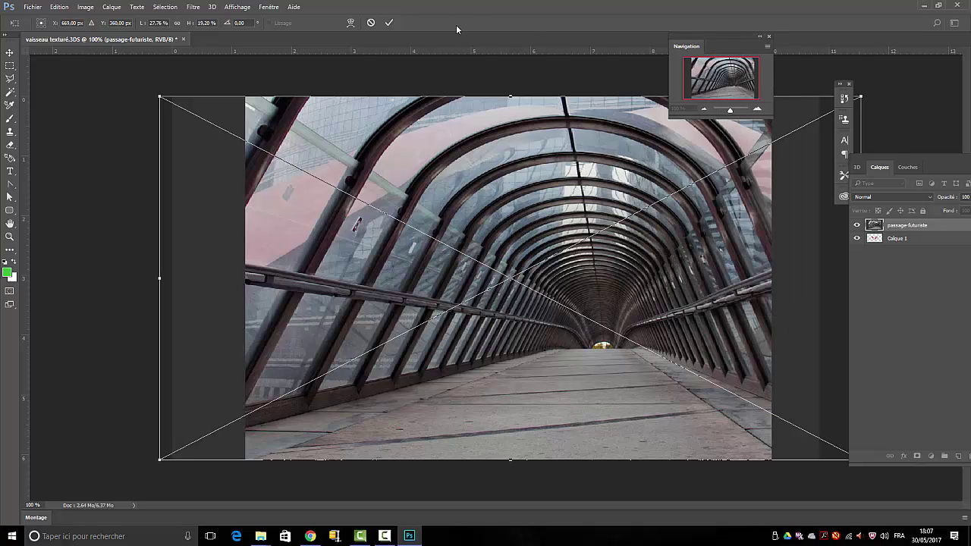
{"action": "left_click", "coordinate": [389, 22]}
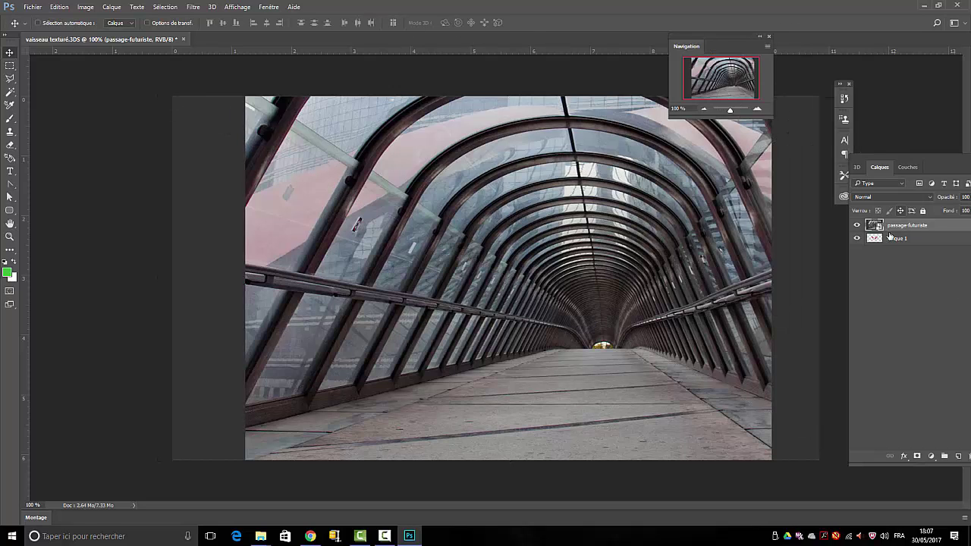
{"action": "left_click_drag", "start_coordinate": [895, 231], "coordinate": [899, 254]}
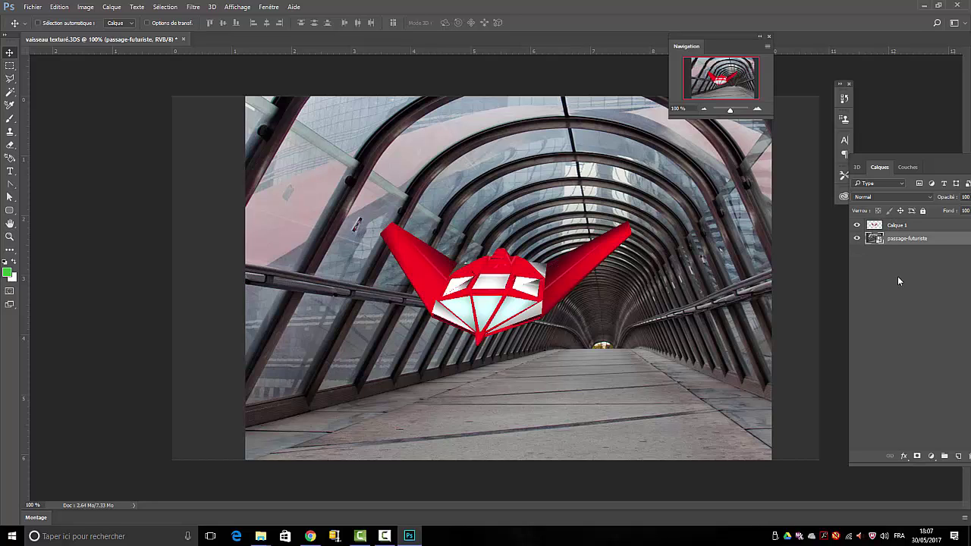
{"action": "left_click_drag", "start_coordinate": [388, 279], "coordinate": [399, 284]}
{"action": "left_click", "coordinate": [59, 7]}
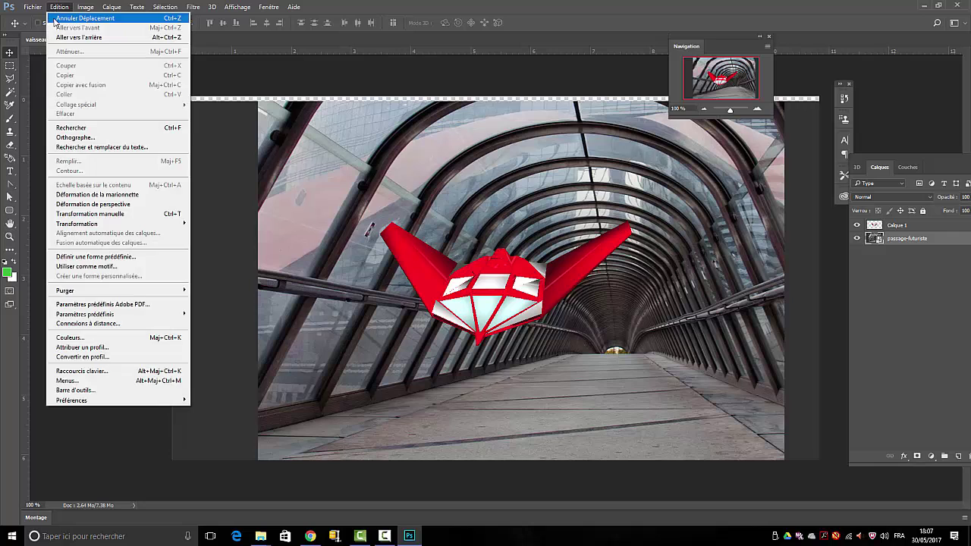
{"action": "left_click", "coordinate": [80, 18]}
Move the ship on Calque 1 diagonally down and to the right, so it hovers over the tunnel walkway
{"action": "left_click", "coordinate": [892, 226]}
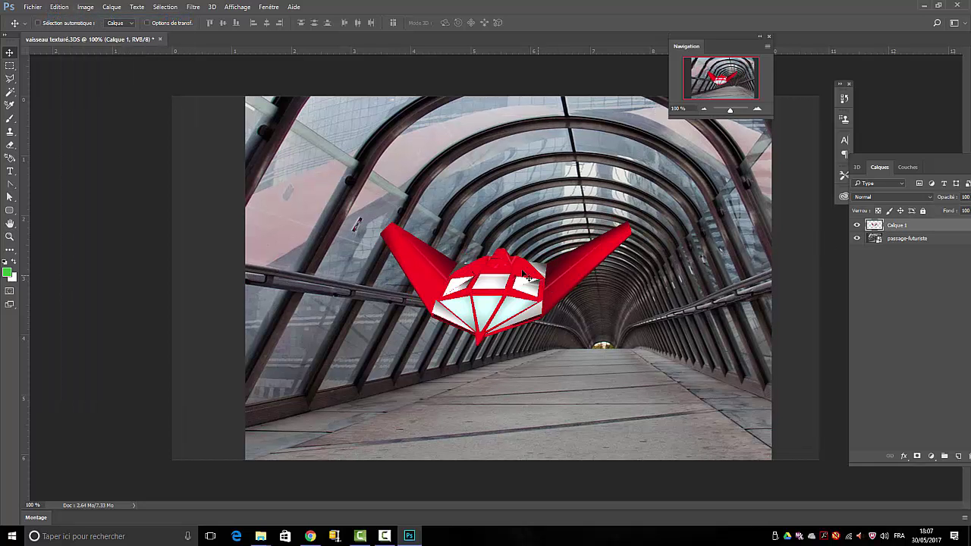
{"action": "left_click_drag", "start_coordinate": [503, 270], "coordinate": [554, 321]}
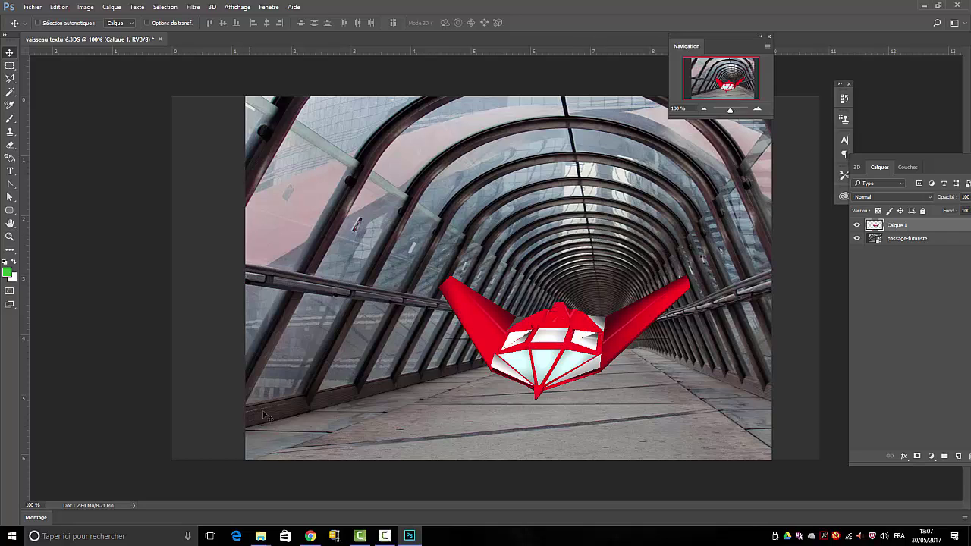
Add a Brightness/Contrast adjustment clipped to the ship layer, with brightness -63 and contrast 57
{"action": "left_click", "coordinate": [932, 457]}
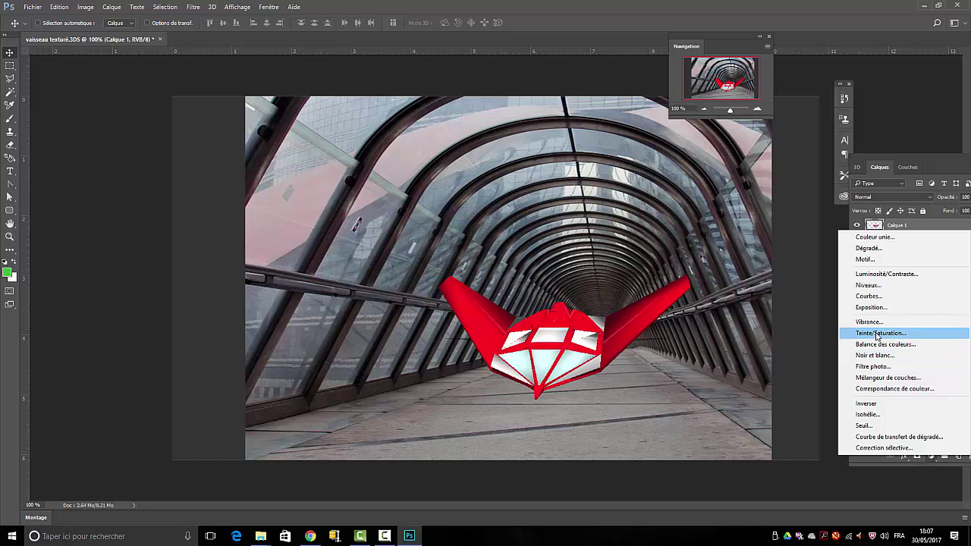
{"action": "left_click", "coordinate": [899, 274]}
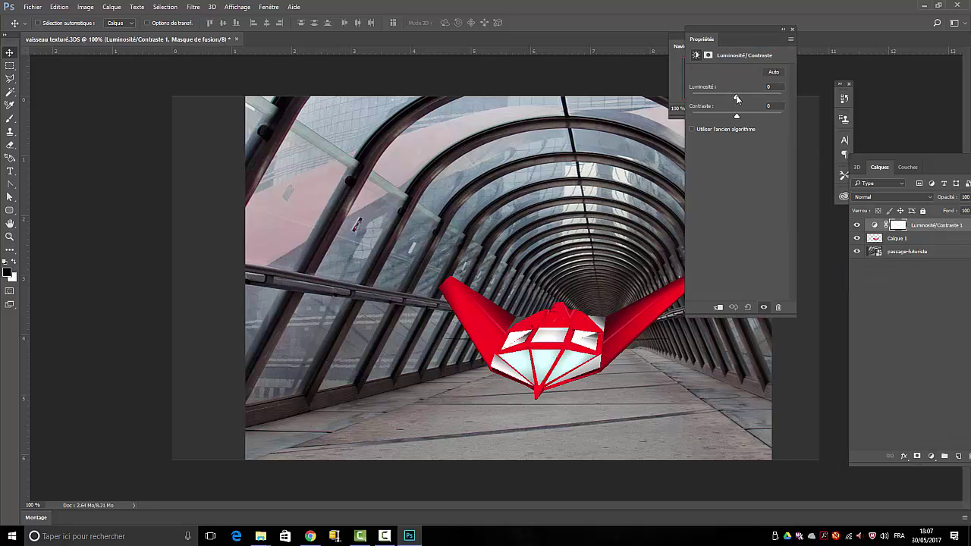
{"action": "left_click_drag", "start_coordinate": [736, 100], "coordinate": [720, 101]}
{"action": "mouse_move", "coordinate": [932, 240]}
{"action": "left_mouse_down"}
{"action": "mouse_move", "coordinate": [916, 245]}
{"action": "mouse_move", "coordinate": [923, 228]}
{"action": "left_mouse_up"}
{"action": "left_click", "coordinate": [921, 230], "text": "alt"}
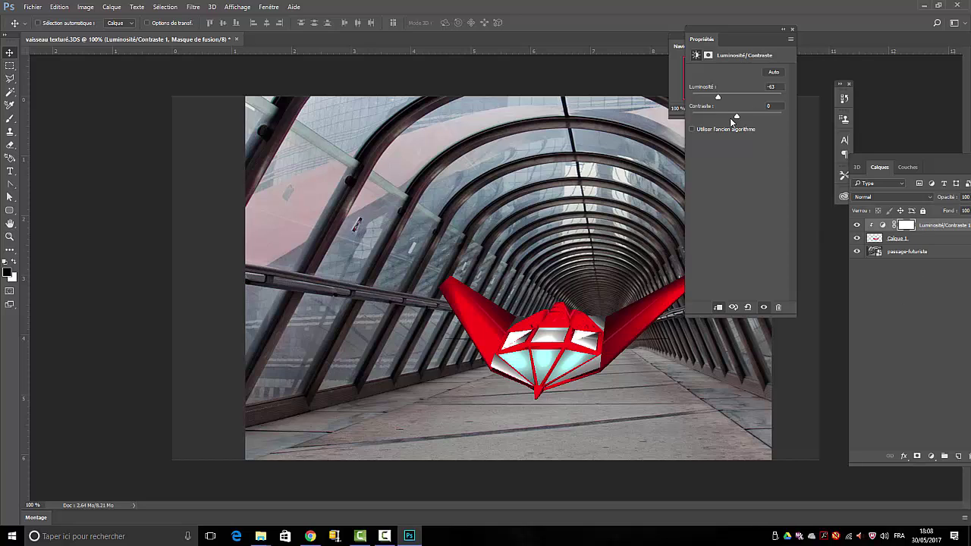
{"action": "left_click_drag", "start_coordinate": [736, 114], "coordinate": [761, 128]}
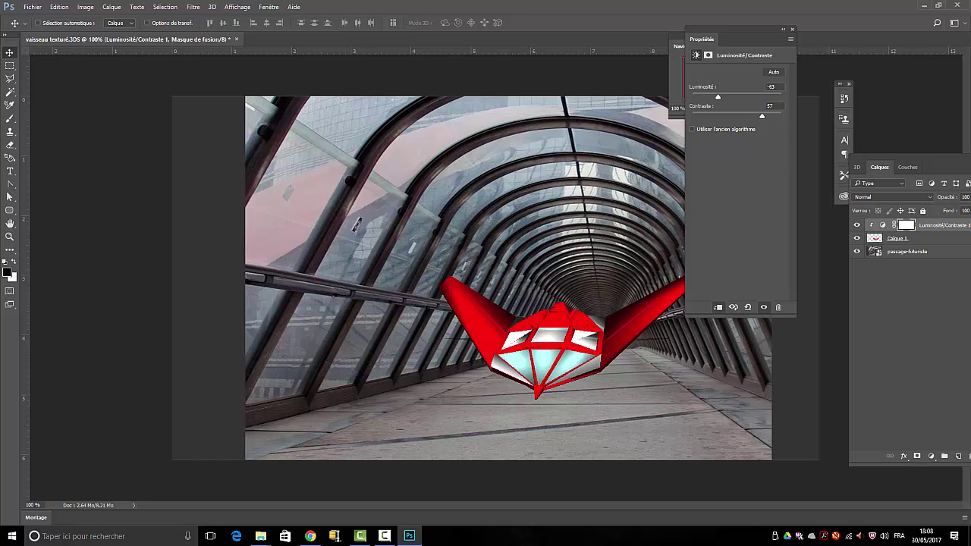
Add a Hue/Saturation adjustment clipped to the ship layer, with saturation -41 and lightness -18, and close its properties
{"action": "left_click", "coordinate": [932, 456]}
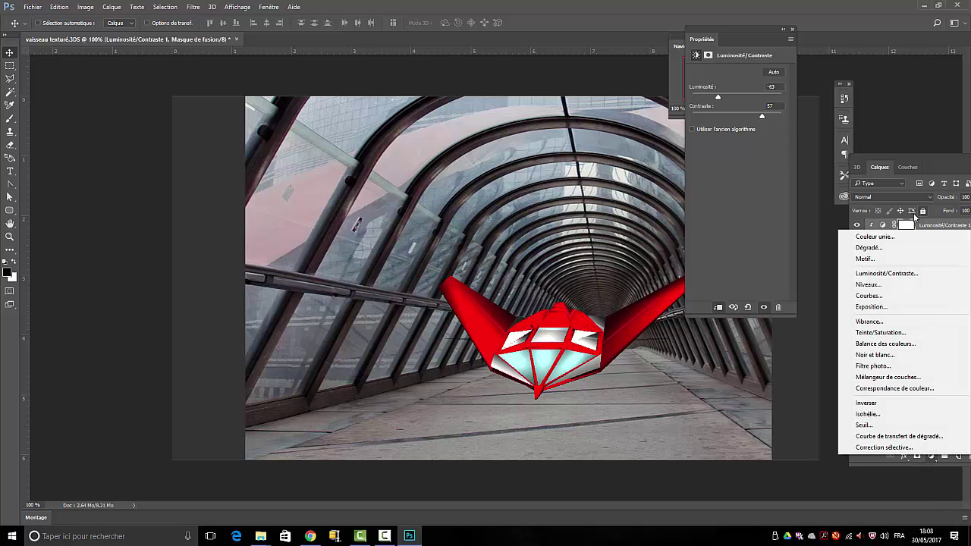
{"action": "left_click", "coordinate": [879, 332]}
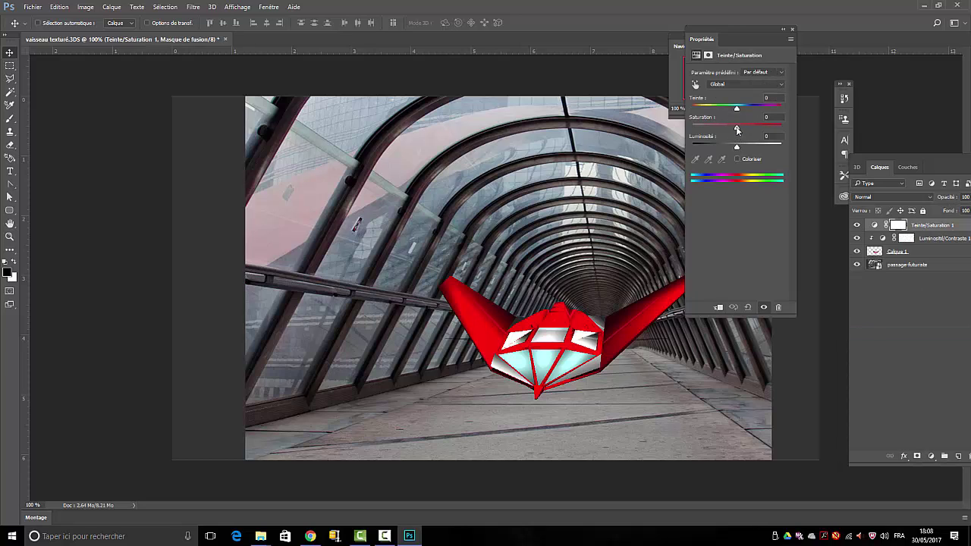
{"action": "left_click_drag", "start_coordinate": [737, 128], "coordinate": [739, 149]}
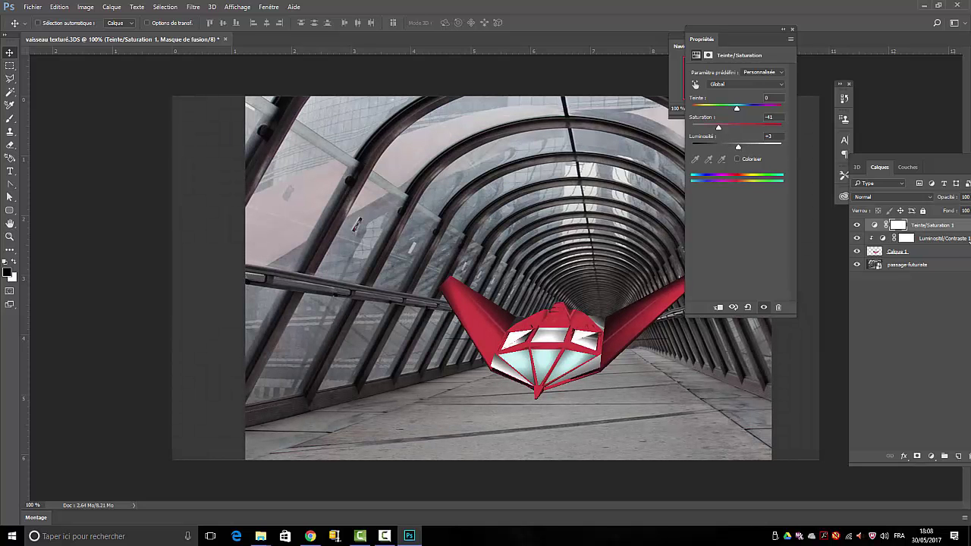
{"action": "mouse_move", "coordinate": [920, 226]}
{"action": "left_mouse_down"}
{"action": "mouse_move", "coordinate": [898, 235]}
{"action": "mouse_move", "coordinate": [913, 227]}
{"action": "left_mouse_up"}
{"action": "left_click", "coordinate": [913, 227], "text": "alt"}
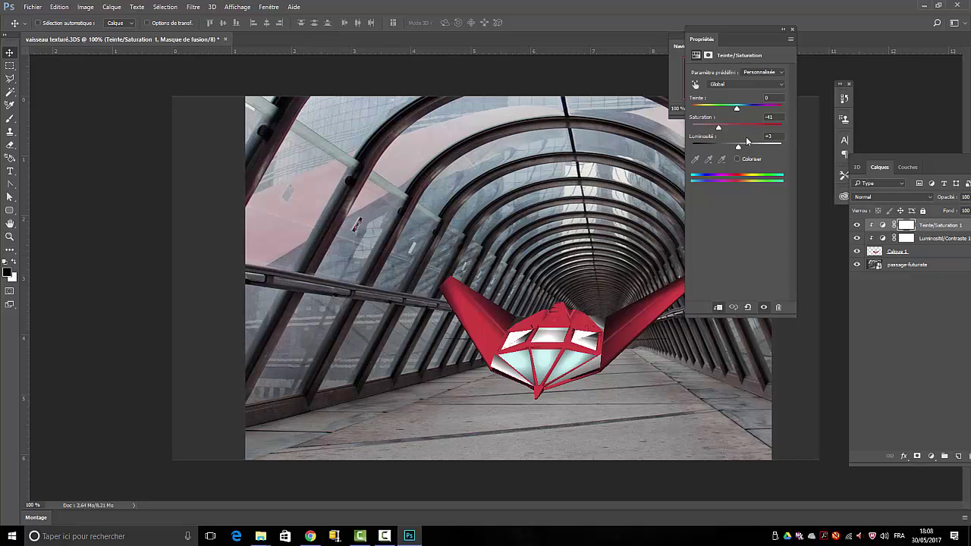
{"action": "left_click_drag", "start_coordinate": [740, 152], "coordinate": [729, 153]}
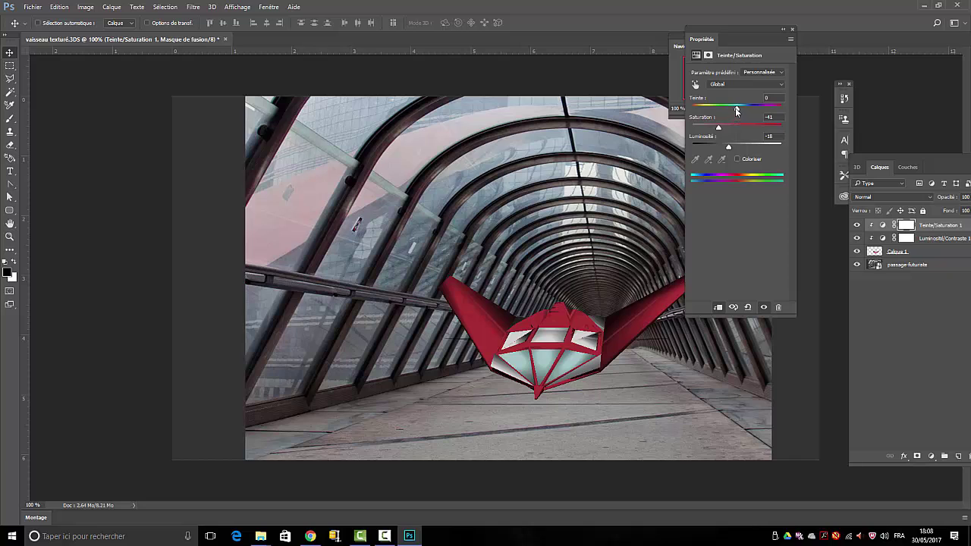
{"action": "mouse_move", "coordinate": [736, 108]}
{"action": "left_mouse_down"}
{"action": "mouse_move", "coordinate": [766, 111]}
{"action": "mouse_move", "coordinate": [698, 109]}
{"action": "mouse_move", "coordinate": [758, 118]}
{"action": "mouse_move", "coordinate": [738, 124]}
{"action": "left_mouse_up"}
{"action": "left_click", "coordinate": [793, 29]}
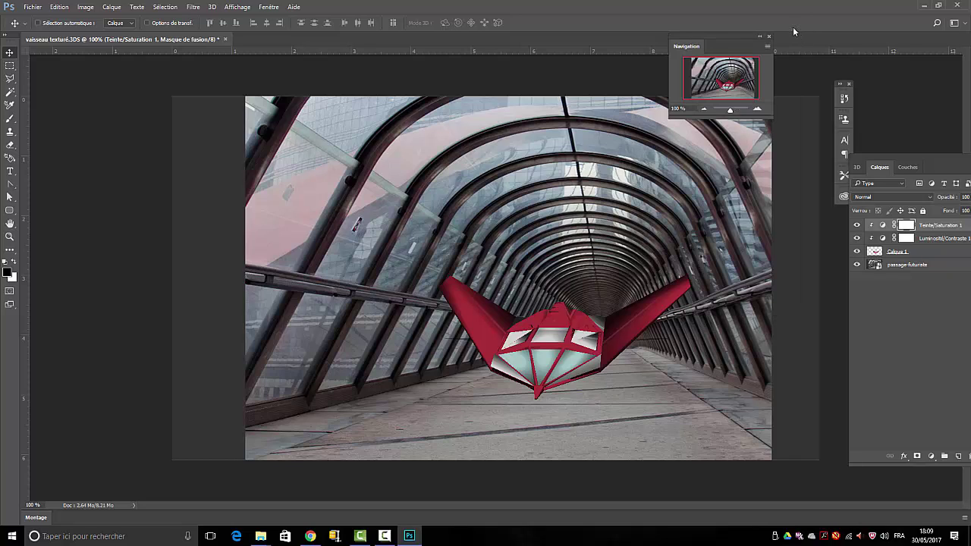